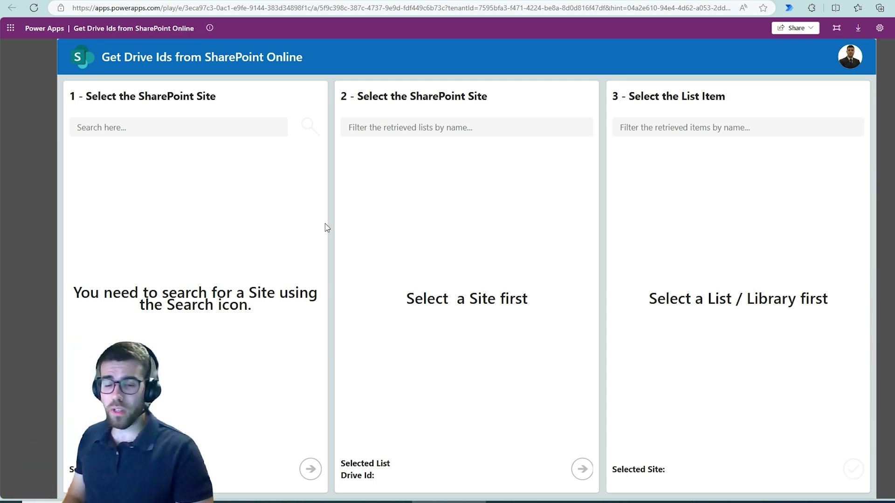
- Search the SharePoint sites for 'dev' to list 00 - DEV and GOA-Invest-DEV
click(177, 131)
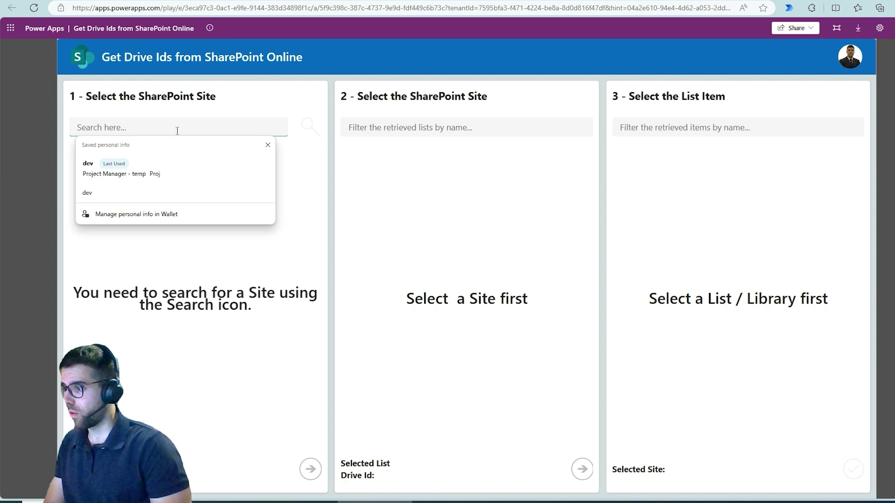
text(dev)
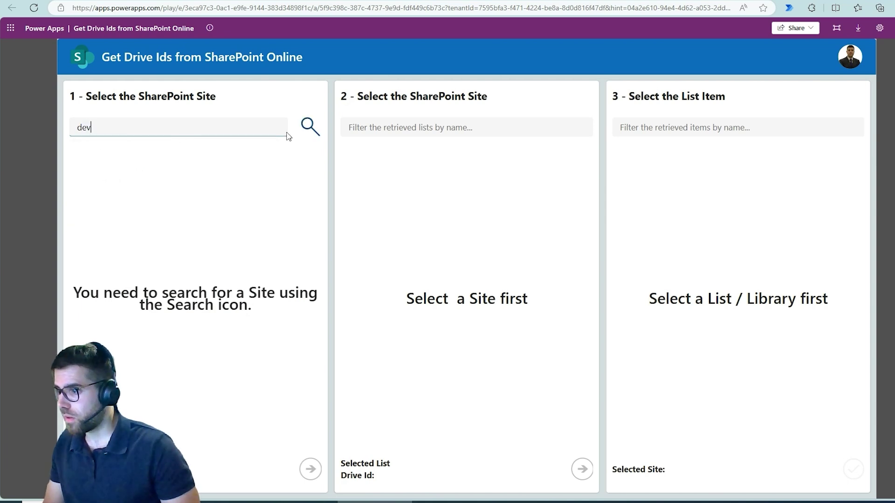
click(308, 130)
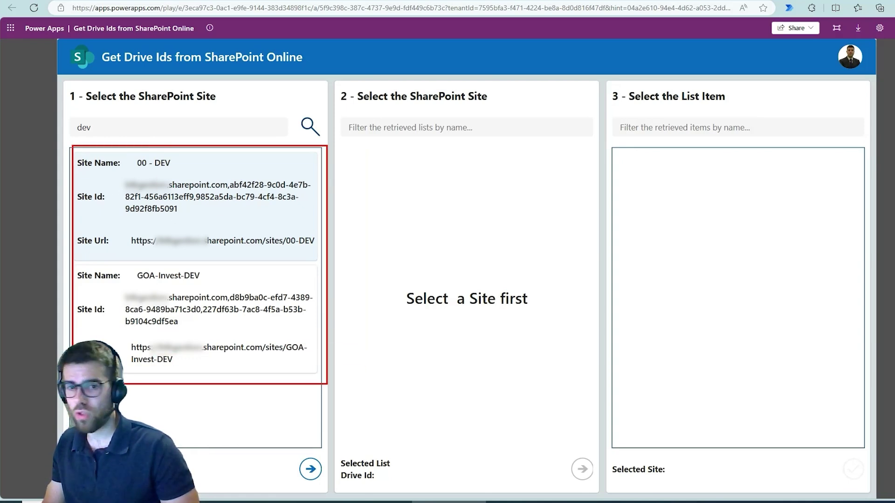
key(Escape)
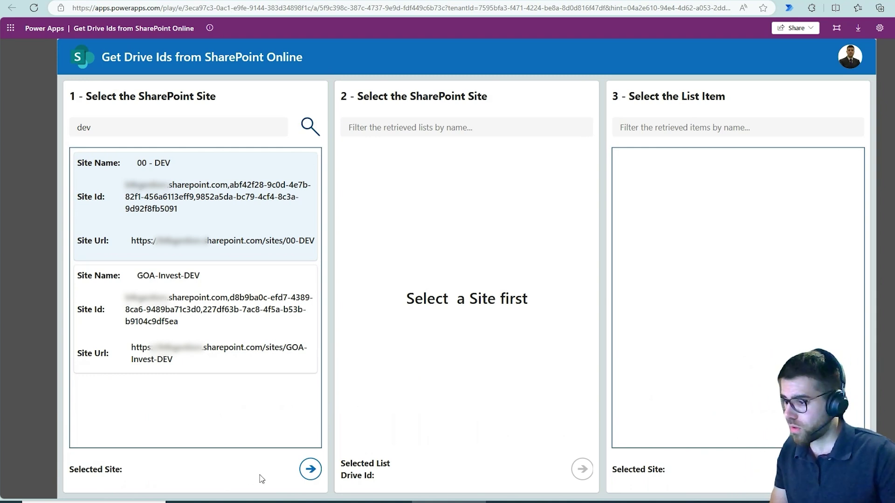
- Annotate the returned sites' IDs and URLs on screen for viewers
key(ctrl+2)
drag(292, 446, 349, 487)
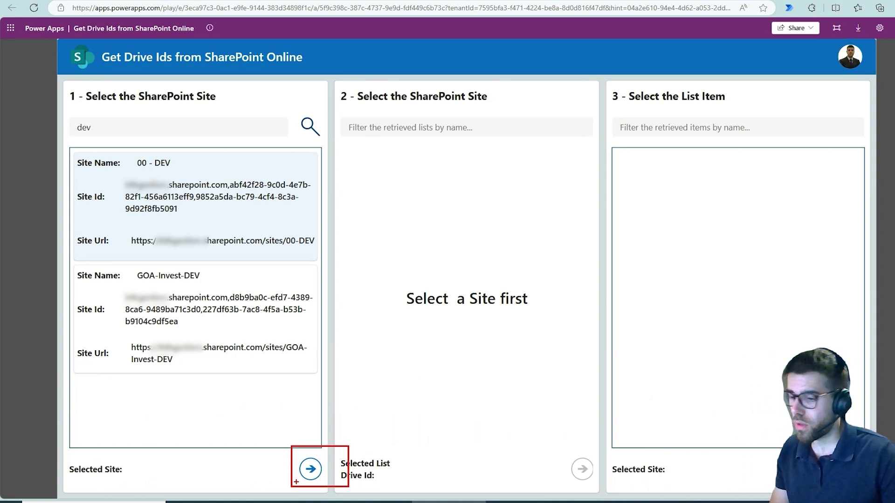
key(Escape)
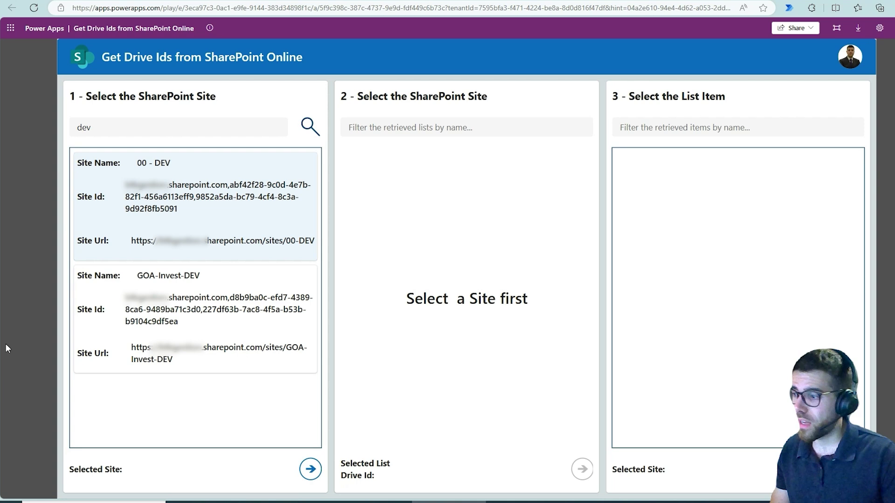
key(ctrl+2)
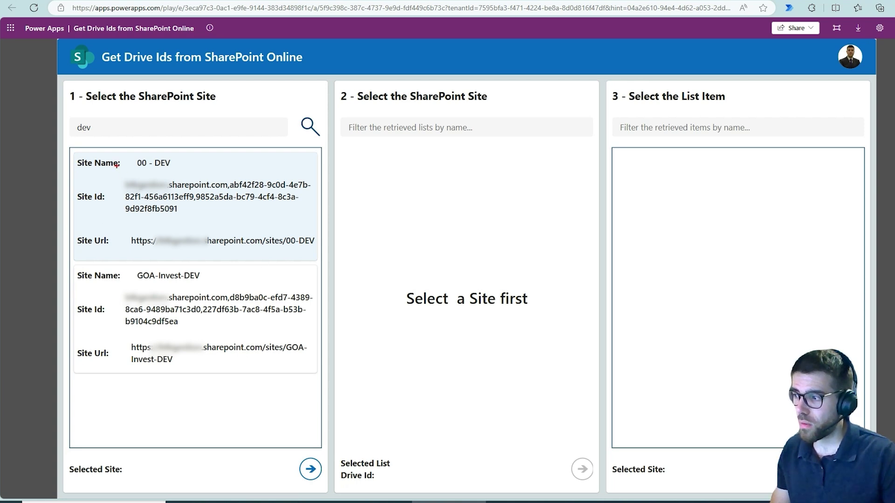
drag(117, 167, 284, 257)
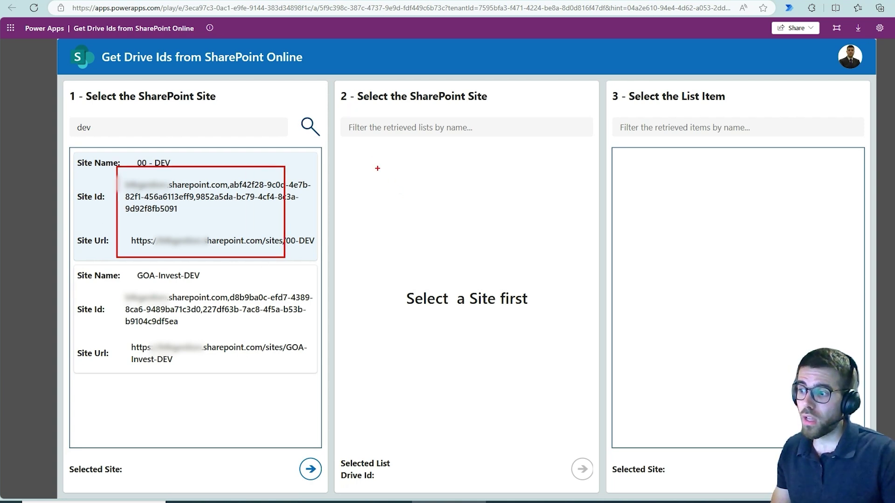
mouse_move(354, 157)
mouse_down()
mouse_move(578, 352)
mouse_move(577, 402)
mouse_up()
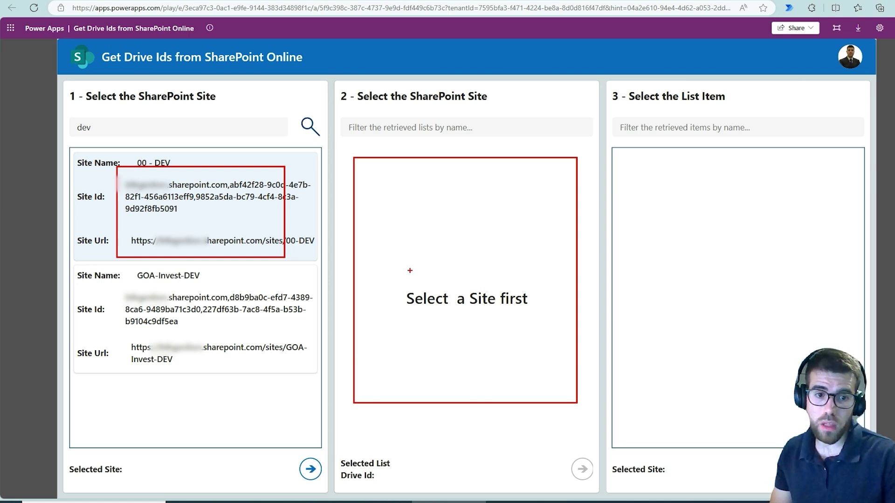
key(Escape)
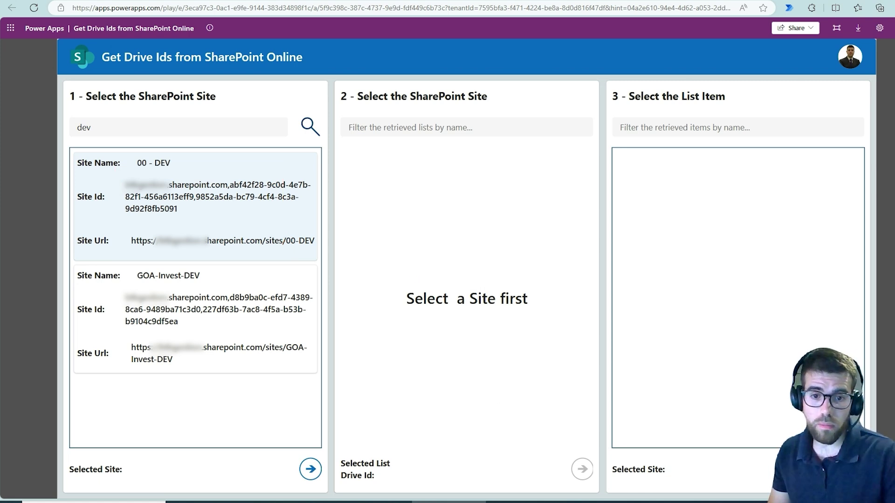
- Select 00 - DEV to list Project Manager - Templates (with its Drive Id) and Project Manager - List
click(311, 468)
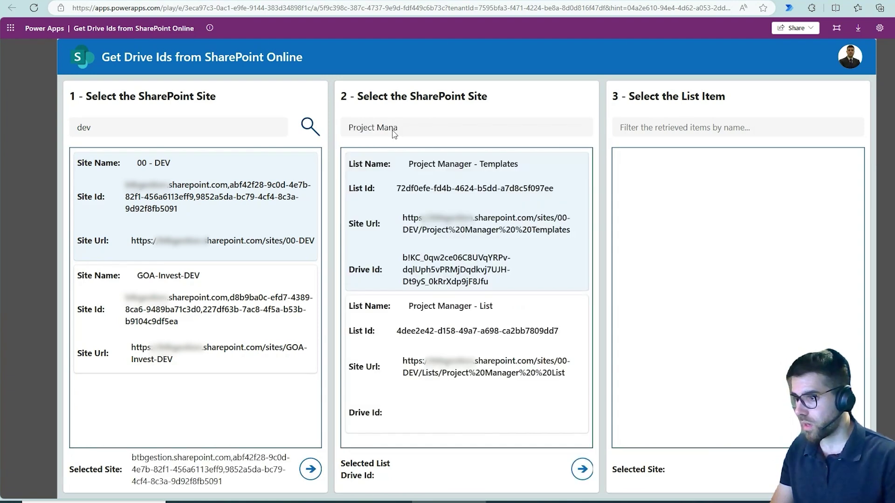
key(ctrl+2)
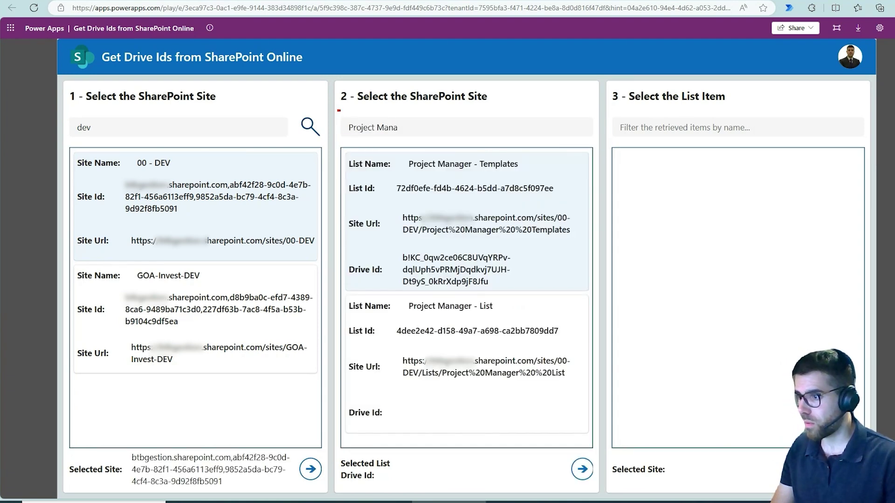
drag(338, 110, 426, 144)
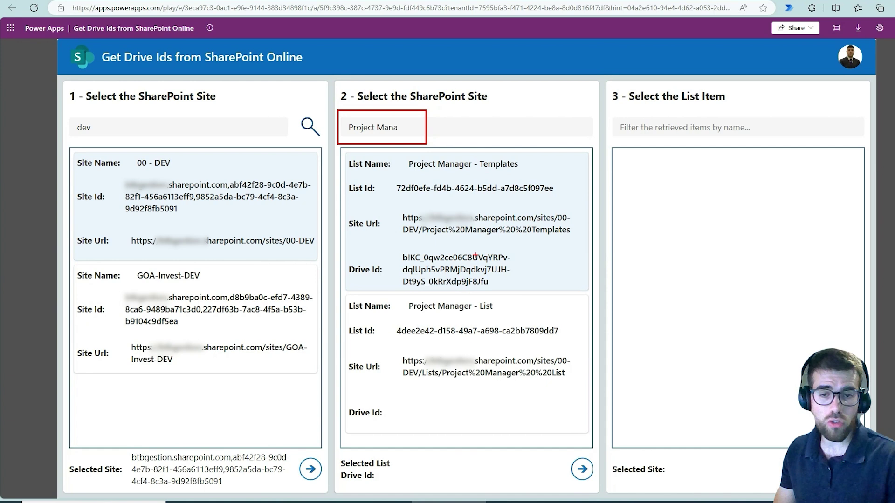
key(Escape)
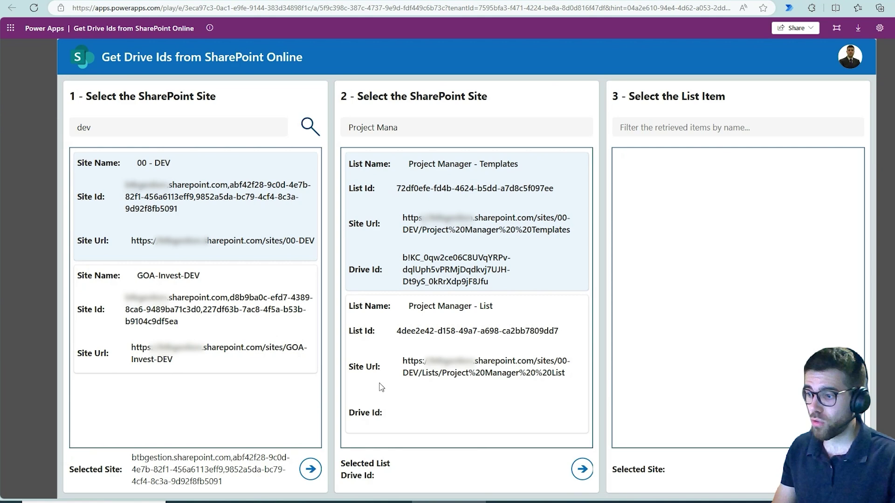
drag(351, 400, 583, 430)
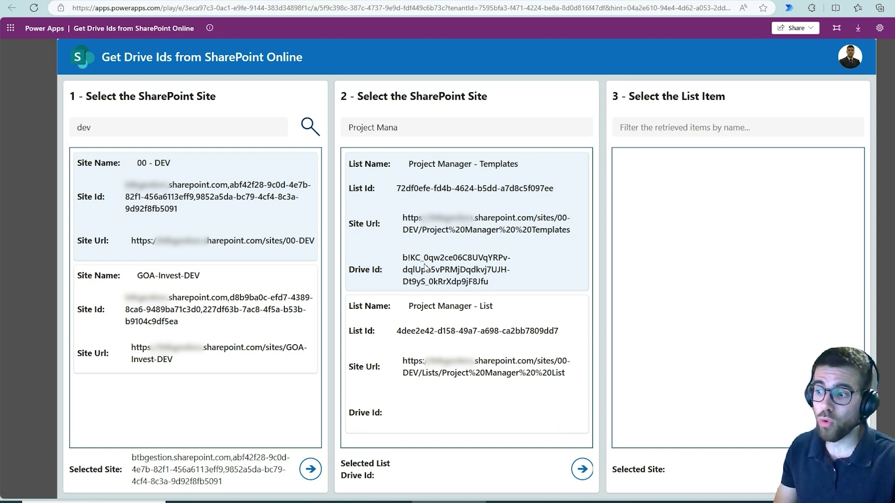
drag(393, 245, 514, 293)
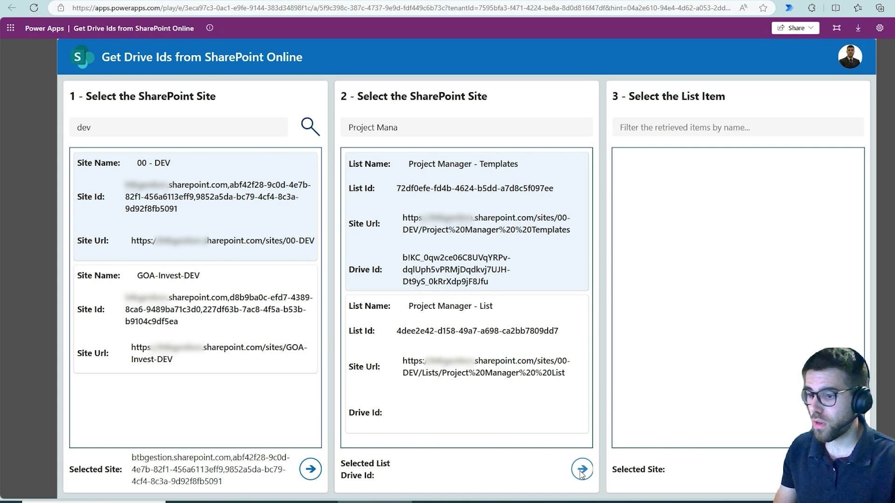
drag(585, 459, 605, 420)
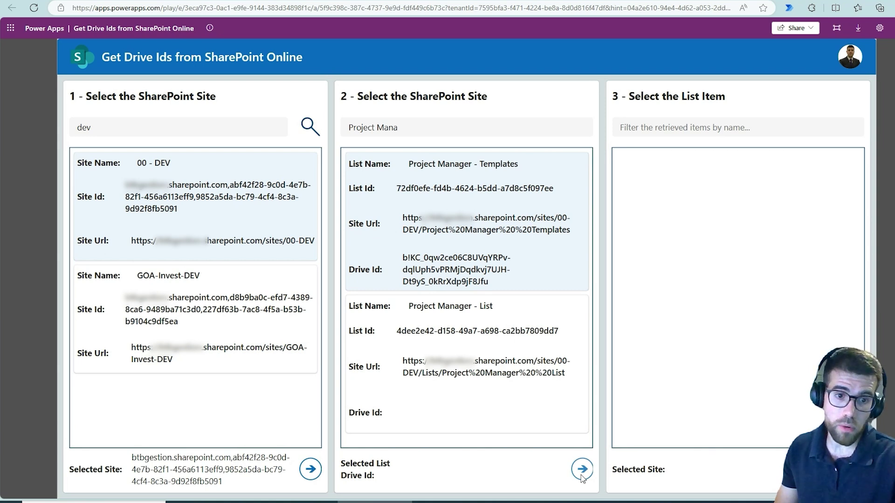
- Load the Templates library's files and highlight their Drive Item Ids
click(581, 475)
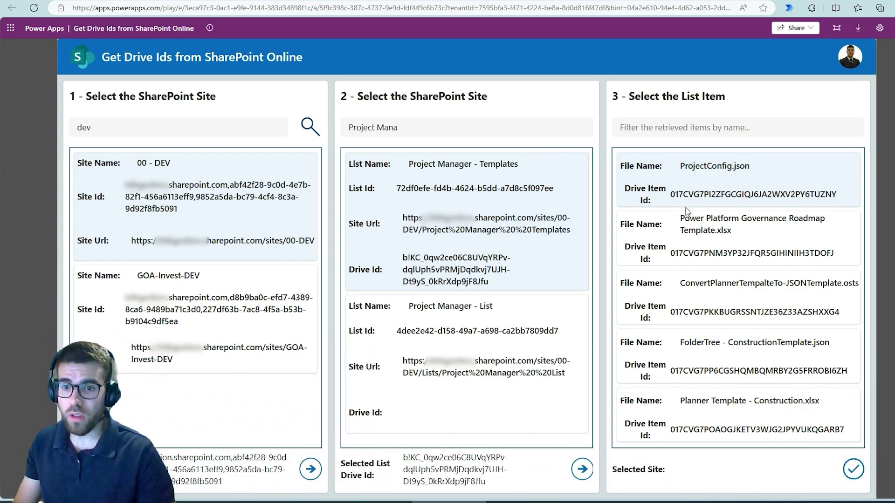
mouse_move(613, 132)
mouse_down()
mouse_move(779, 390)
mouse_move(852, 435)
mouse_up()
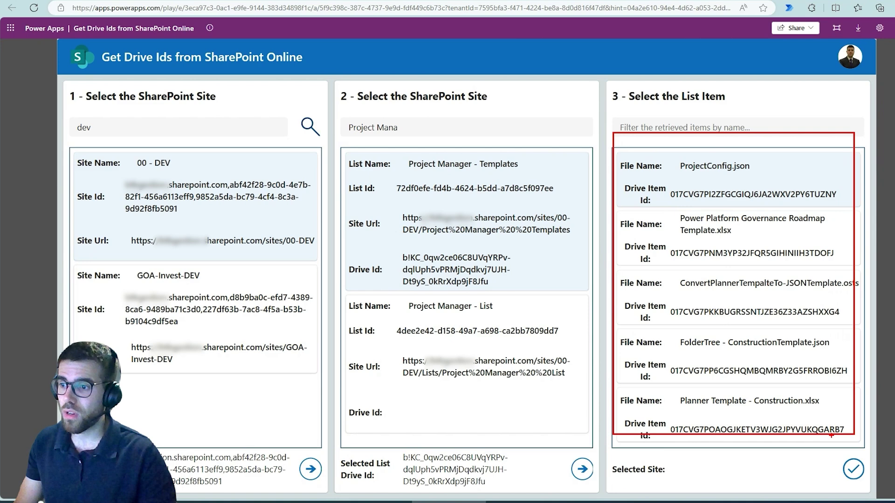
key(Escape)
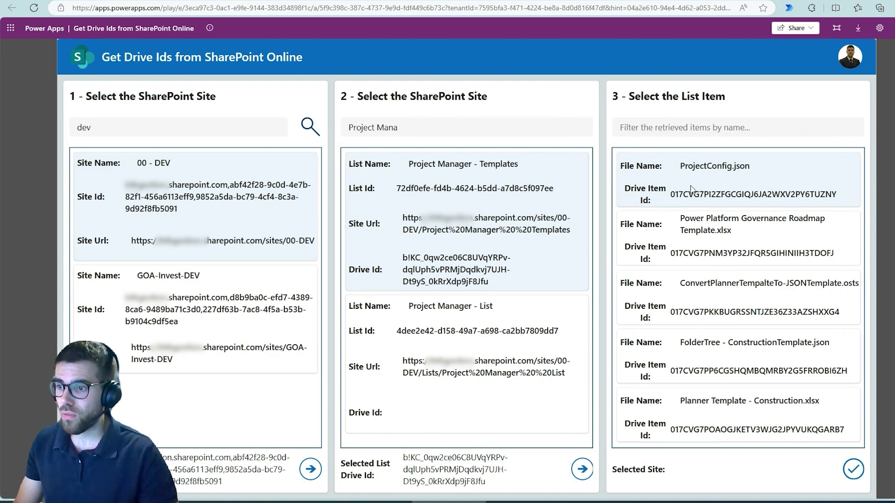
drag(675, 254, 821, 255)
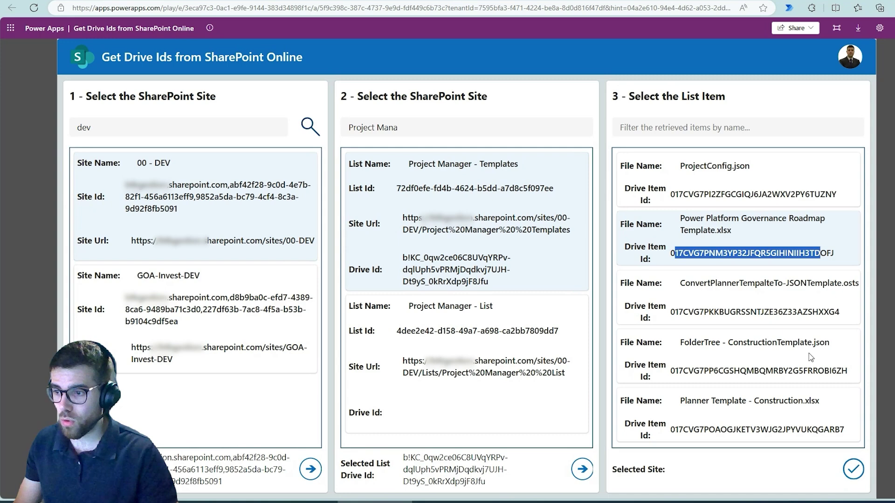
- Pick the ConvertPlanner template script to show its Drive Item Id, then go to the GitHub repo
click(767, 304)
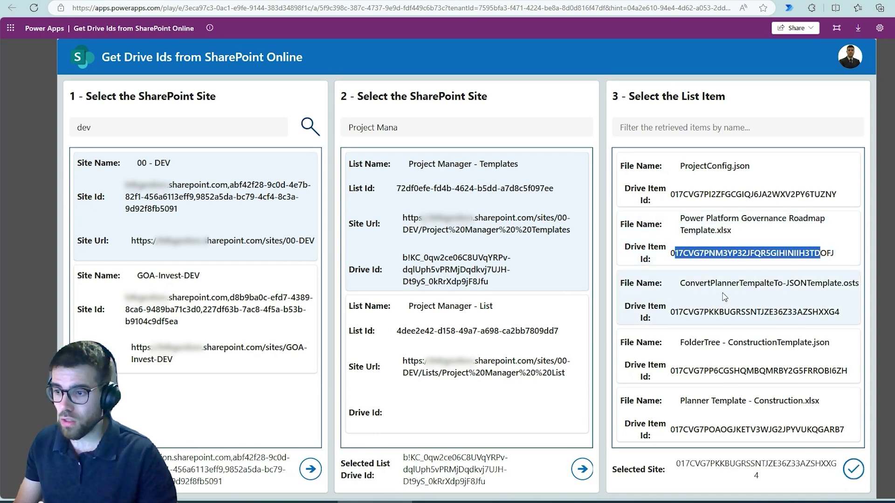
drag(658, 269, 894, 341)
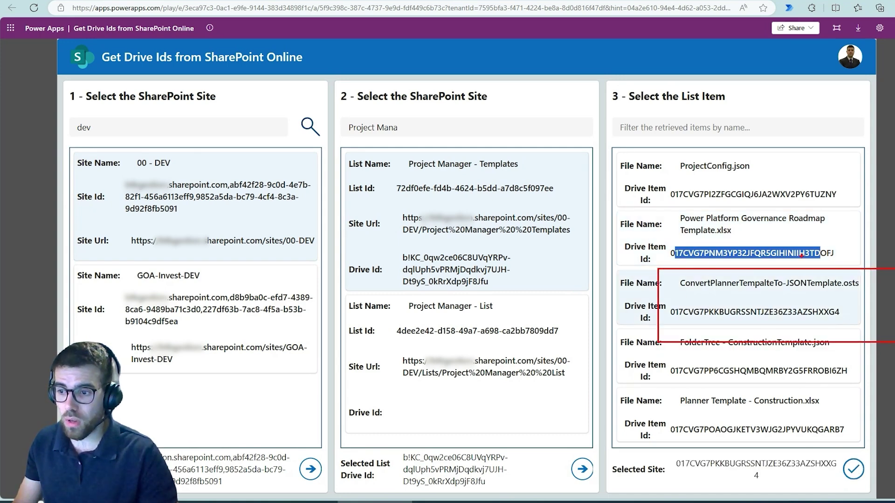
click(797, 250)
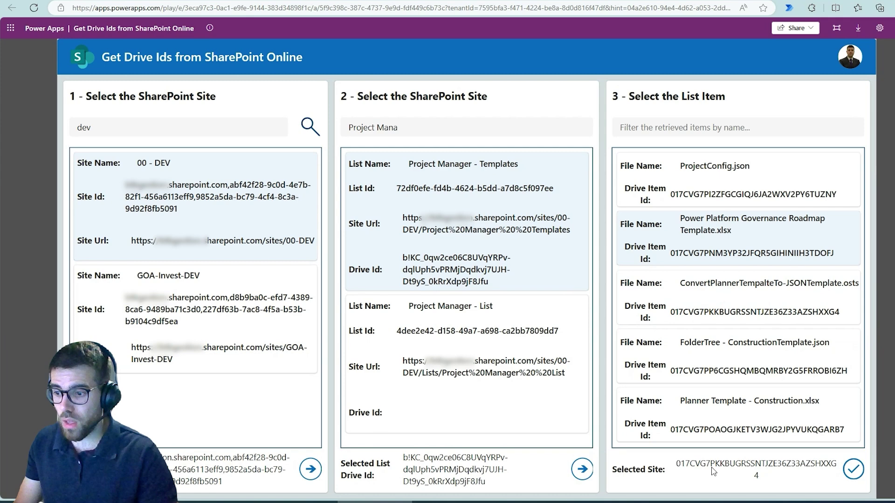
double_click(683, 466)
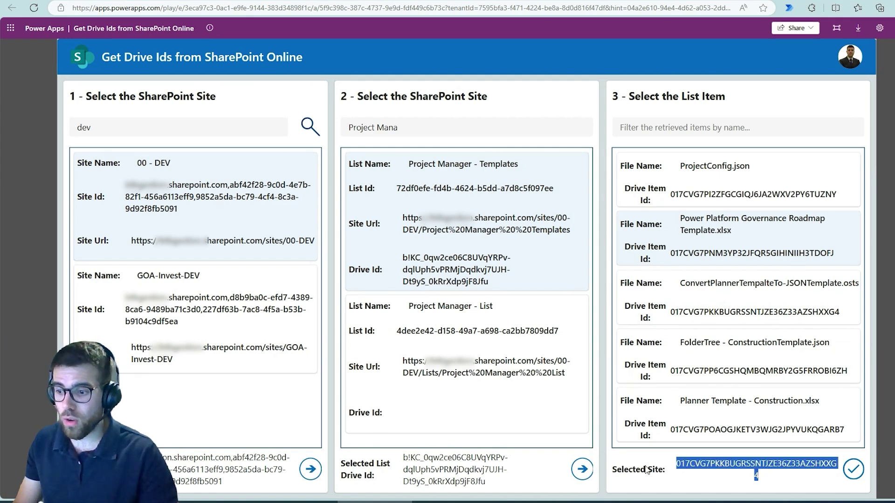
click(717, 467)
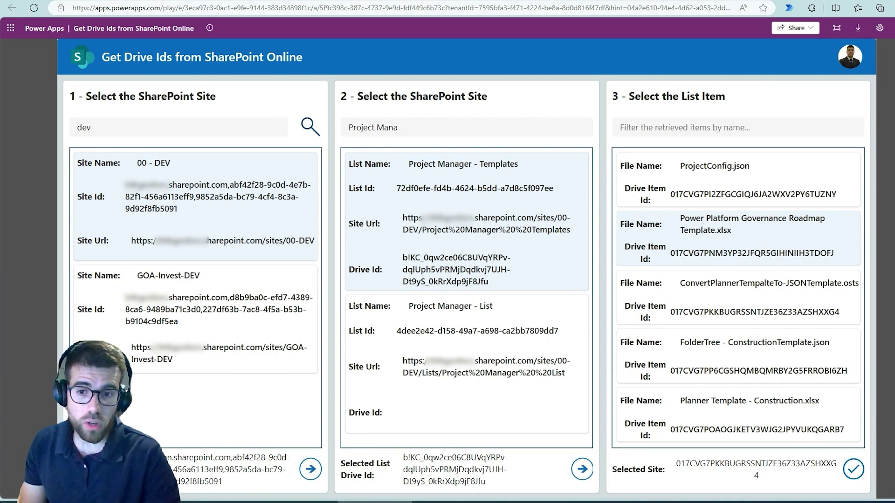
key(ctrl+Tab)
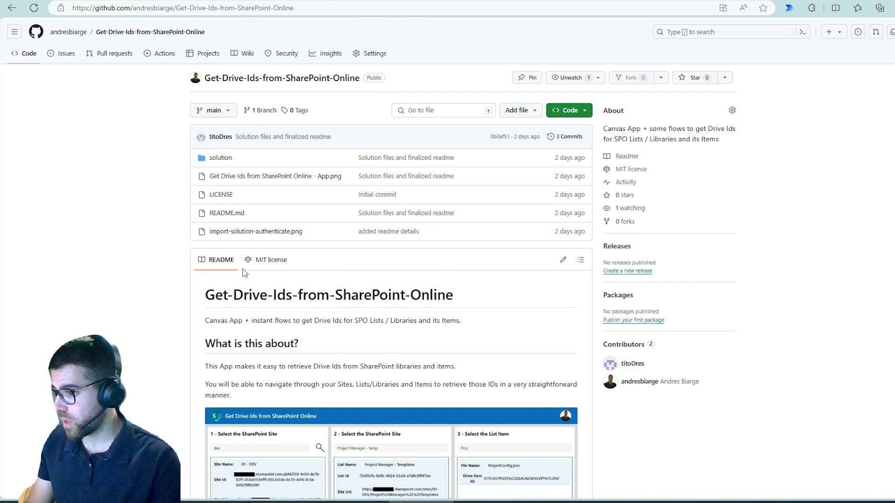
- Scroll through the Get-Drive-Ids-from-SharePoint-Online README and back to the top
scroll(180, 296, down, 5)
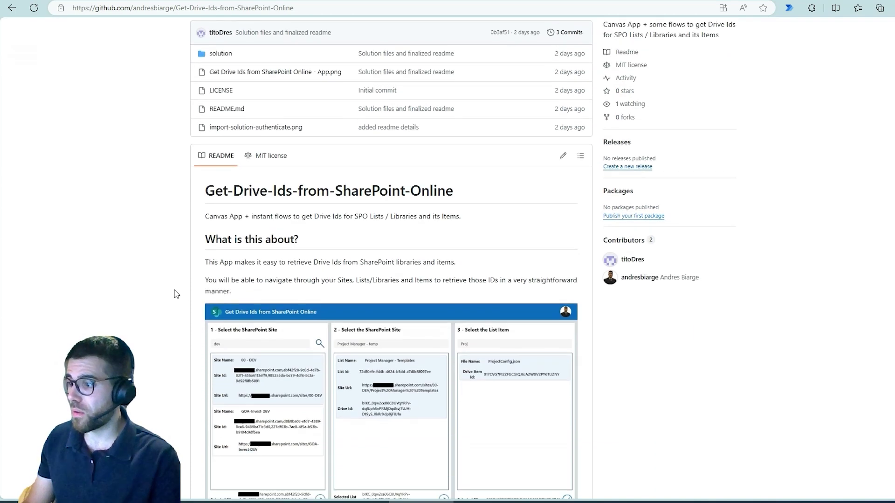
scroll(174, 304, down, 3)
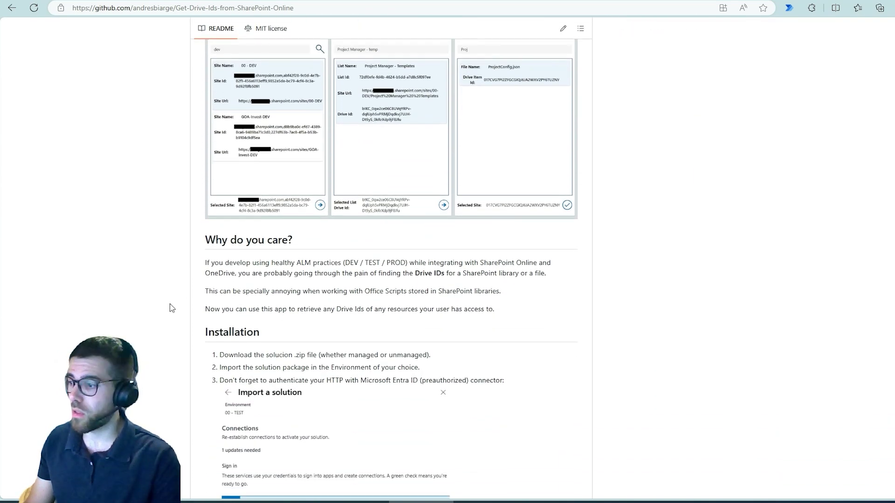
scroll(170, 309, down, 1)
scroll(175, 345, down, 2)
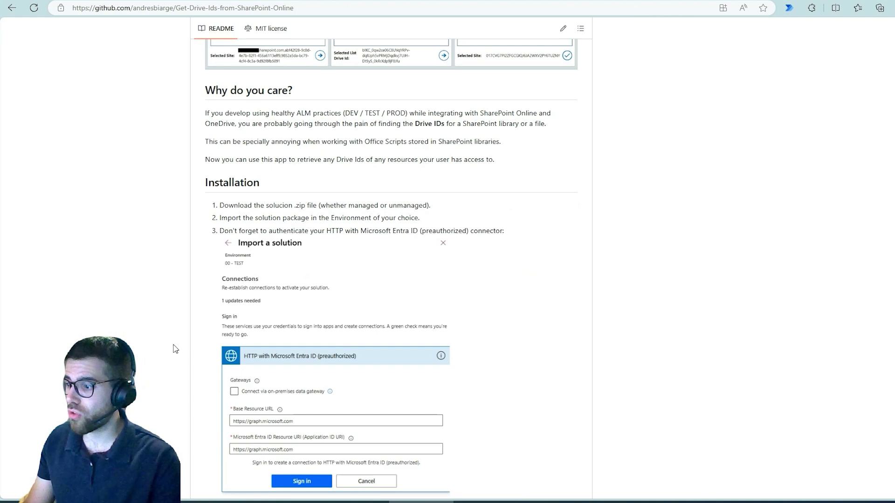
scroll(173, 348, down, 3)
scroll(175, 349, up, 5)
scroll(175, 349, up, 8)
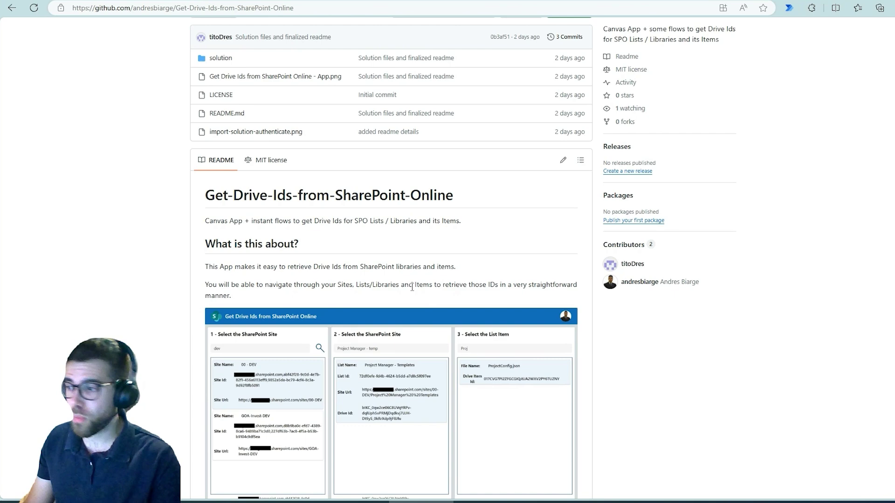
scroll(420, 286, up, 2)
- Point out the solution folder and copy the repository's clone URL
key(ctrl+2)
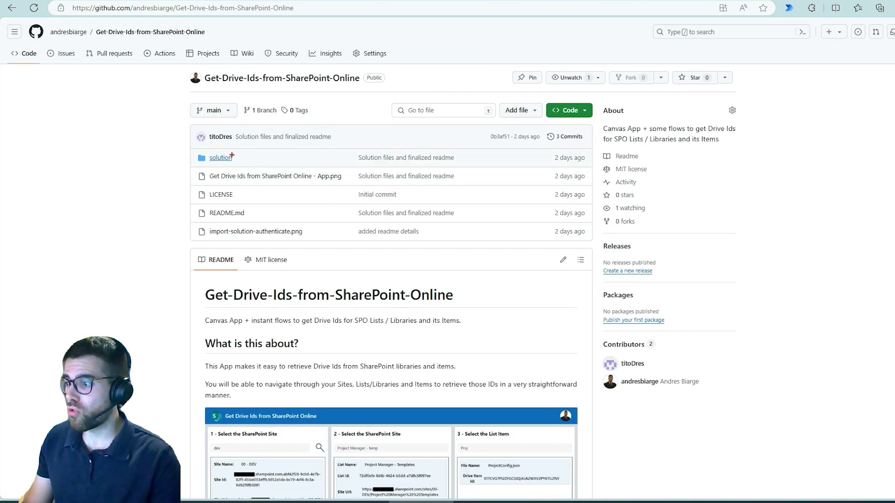
drag(231, 155, 278, 130)
key(Escape)
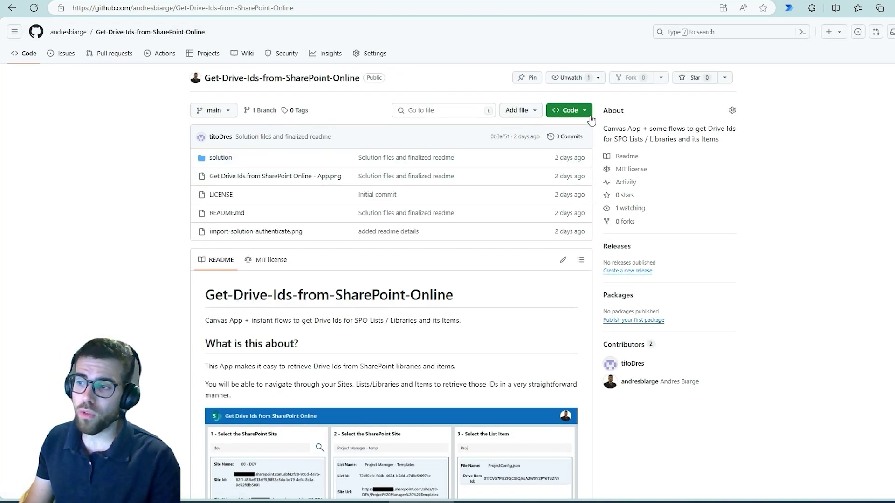
click(585, 112)
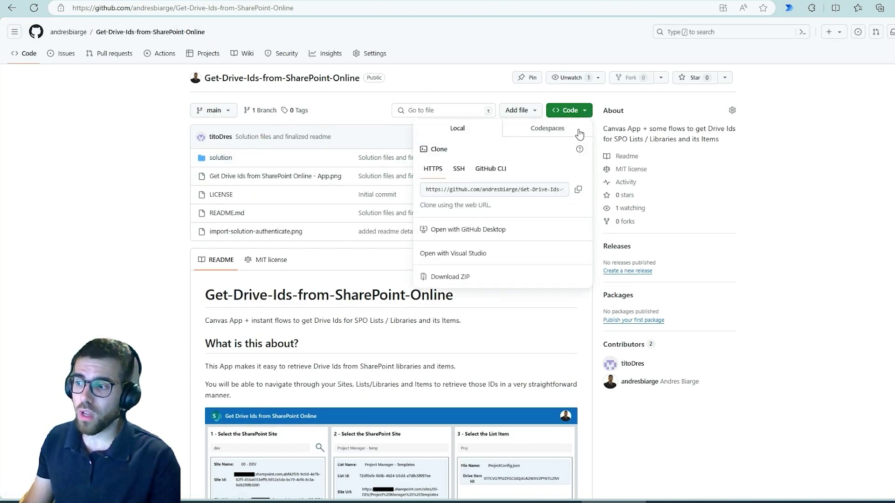
click(577, 189)
click(163, 250)
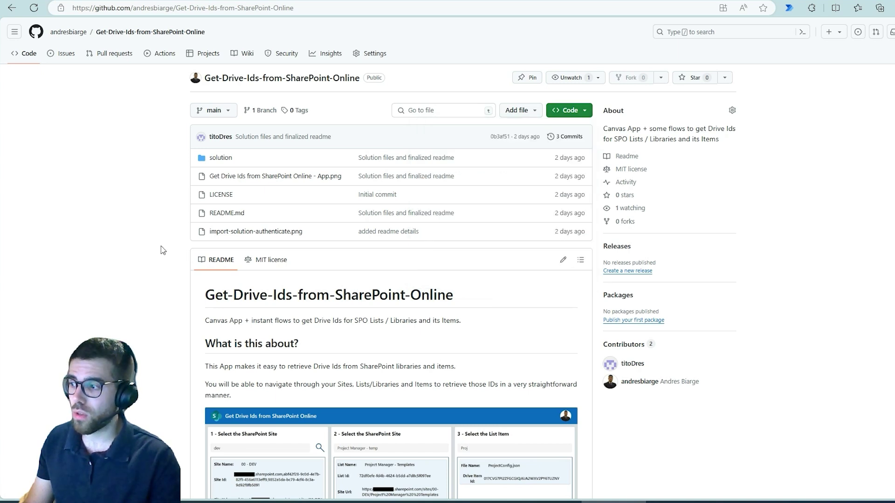
- Open the solution folder and the GetDriveIdsfromSharePointOnline_1_0_0_3.zip package
click(224, 162)
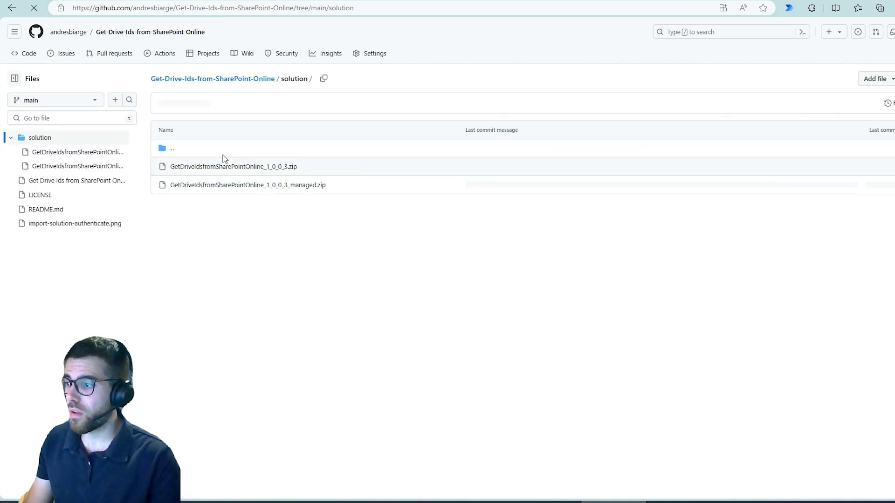
drag(152, 159, 366, 203)
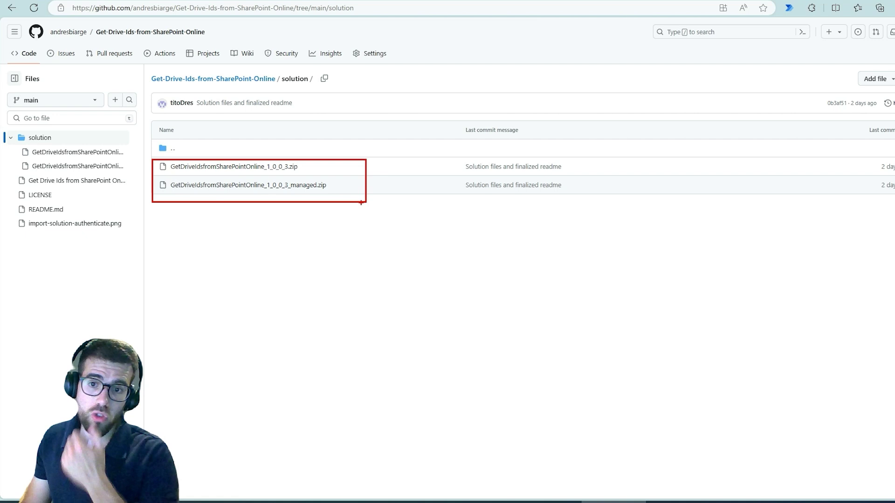
key(Escape)
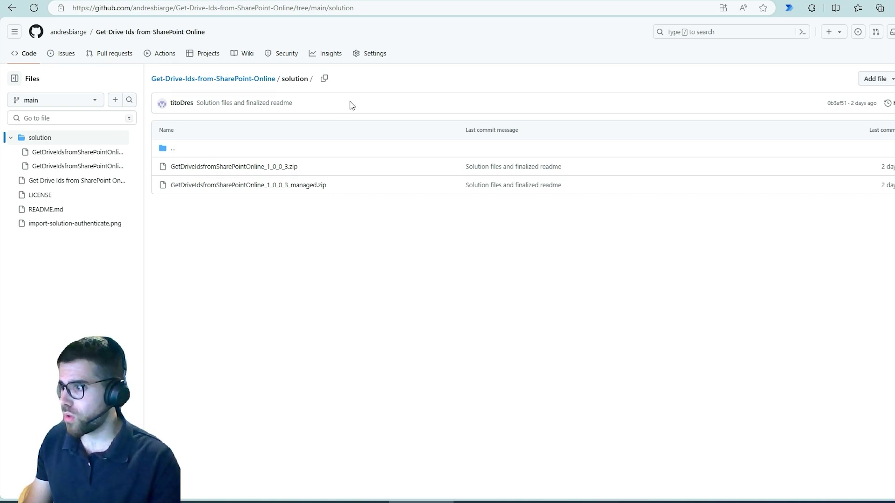
click(273, 167)
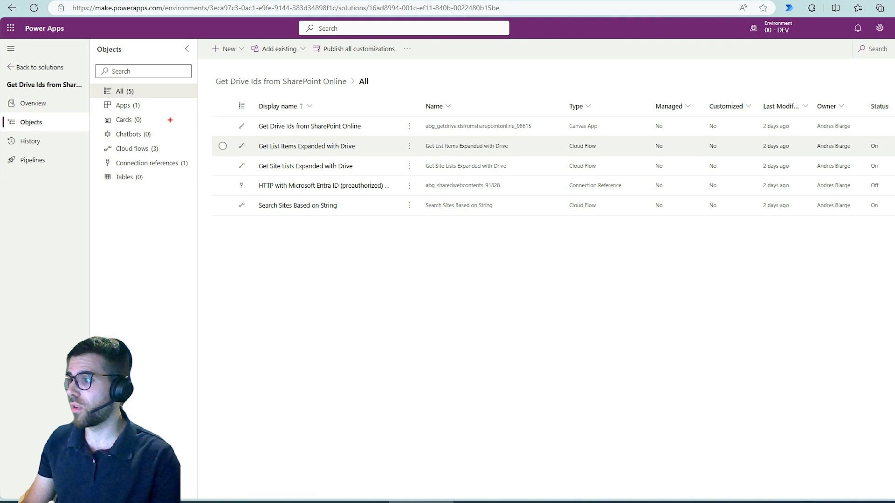
- Highlight the solution's five objects and filter to its three cloud flows
drag(105, 79, 141, 99)
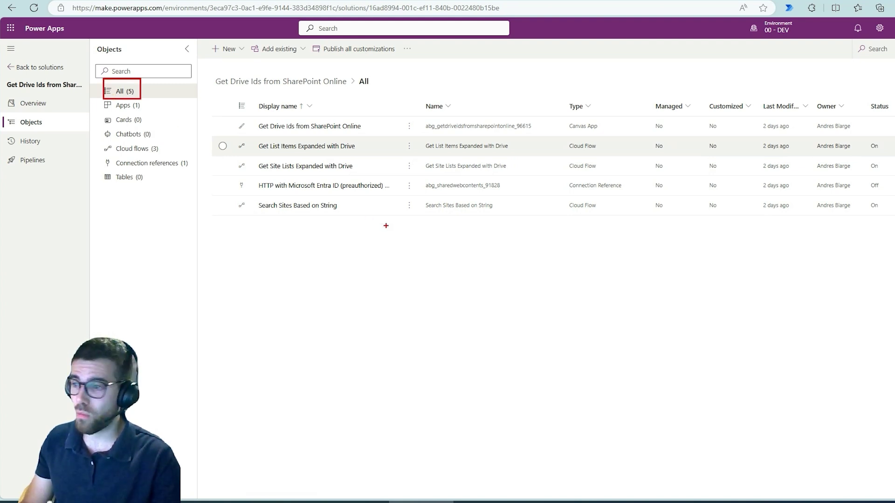
key(Escape)
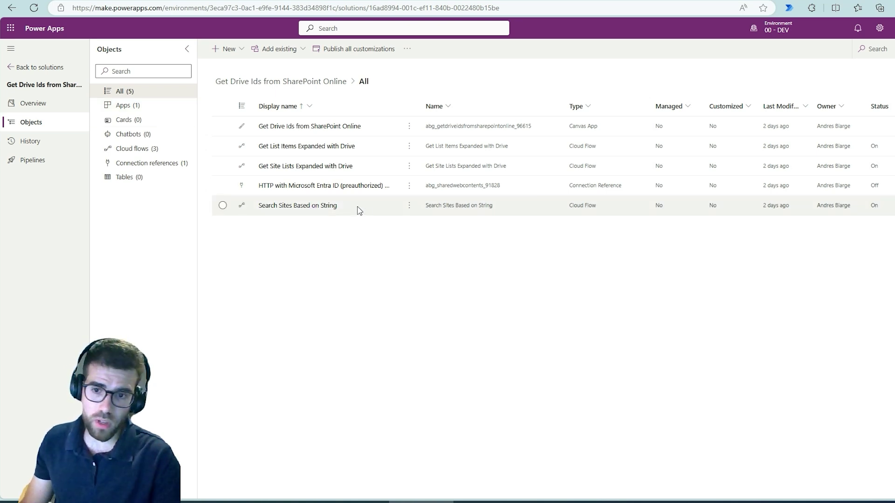
click(124, 150)
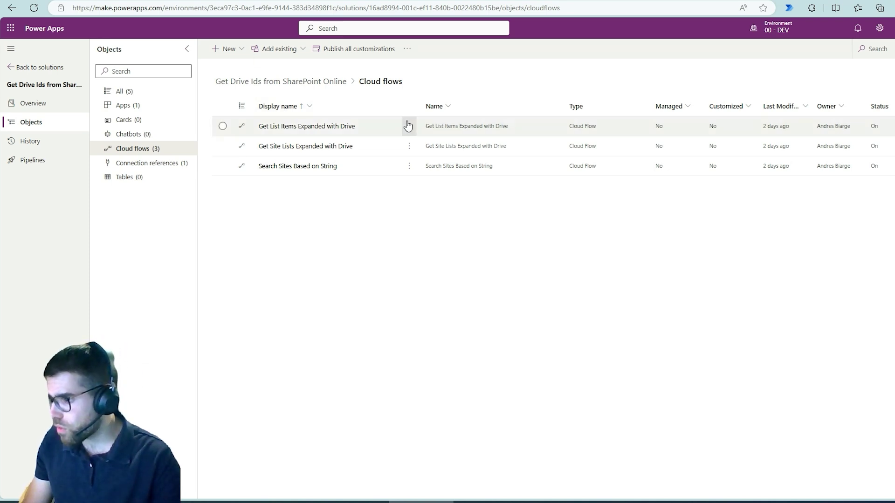
- Open Get Site Lists Expanded with Drive for editing in a new tab
click(372, 148)
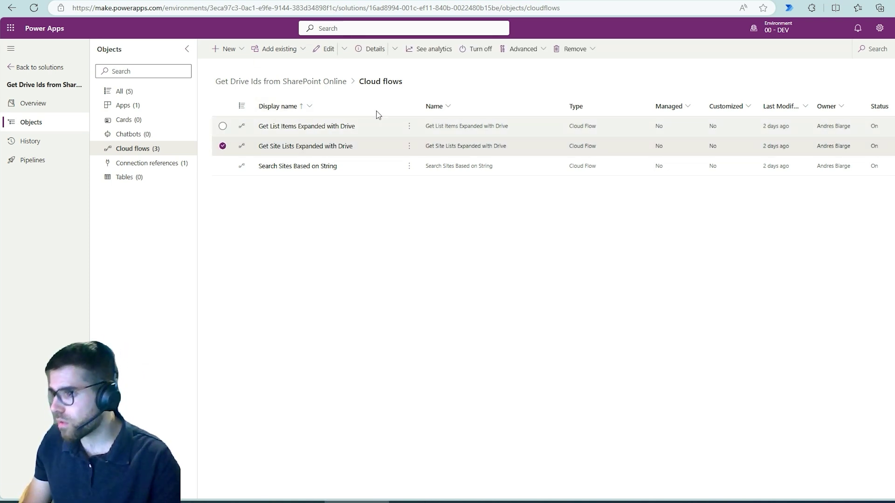
click(394, 52)
click(345, 55)
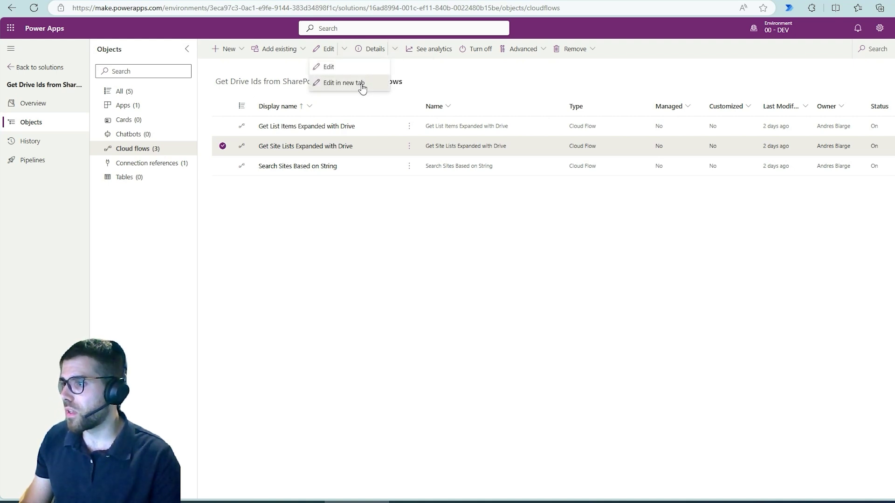
click(362, 88)
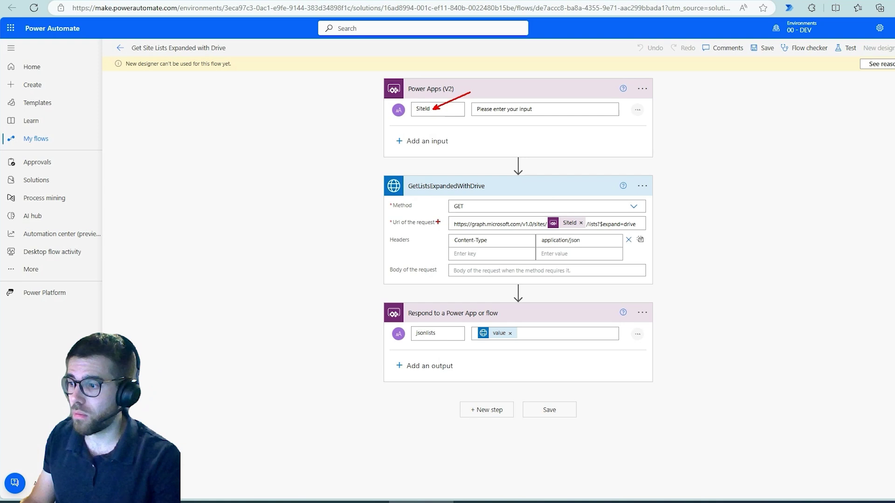
- Highlight SiteId and $expand=drive in the request URL, then open the latest 5/29/2024 run
drag(448, 216, 662, 231)
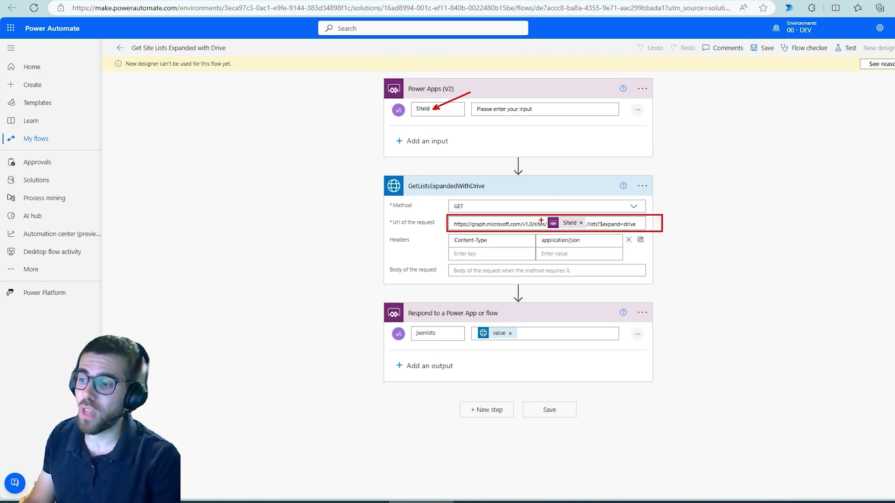
drag(562, 217, 575, 189)
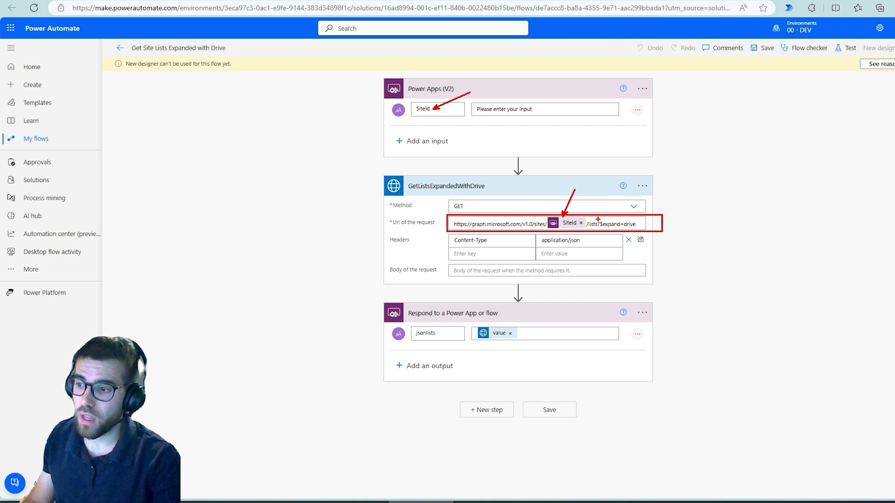
drag(599, 220, 609, 197)
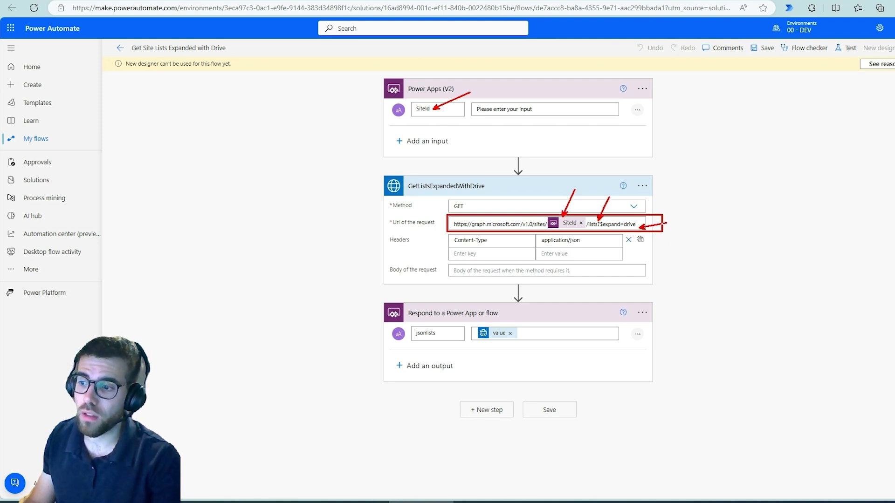
key(Escape)
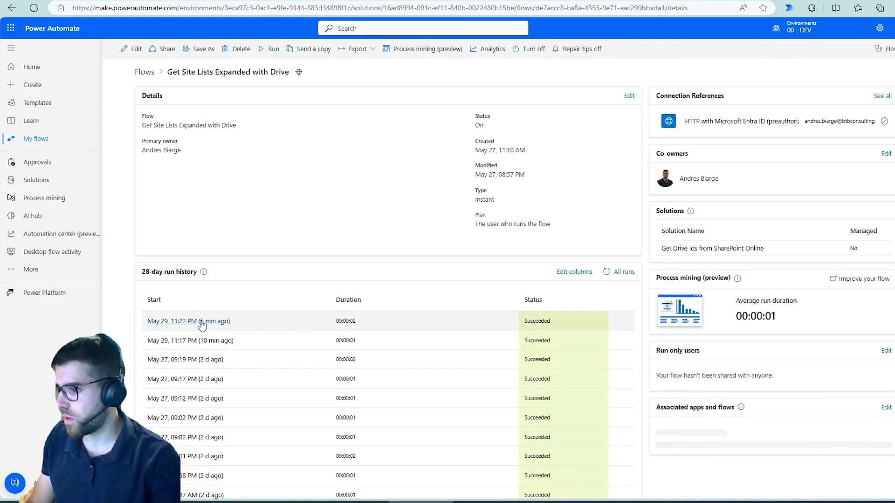
click(201, 324)
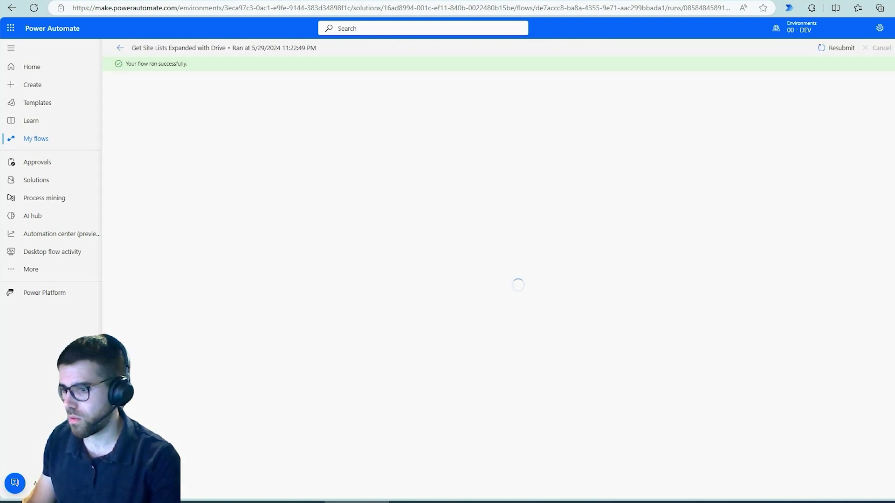
- Expand GetListsExpandedWithDrive and show its raw outputs down to the drive object
click(547, 138)
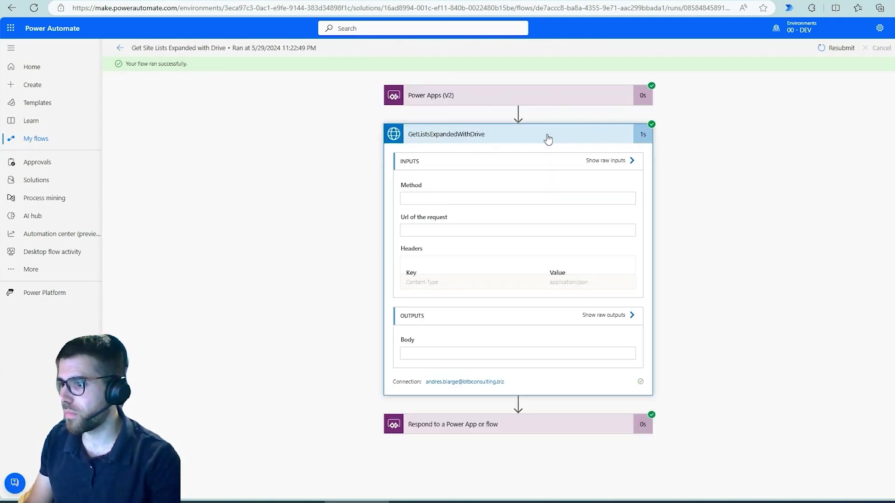
click(615, 320)
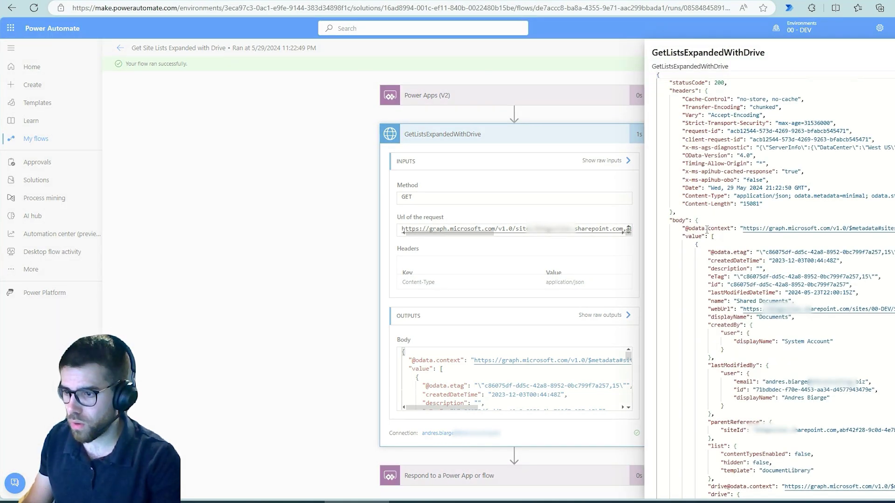
scroll(733, 364, down, 6)
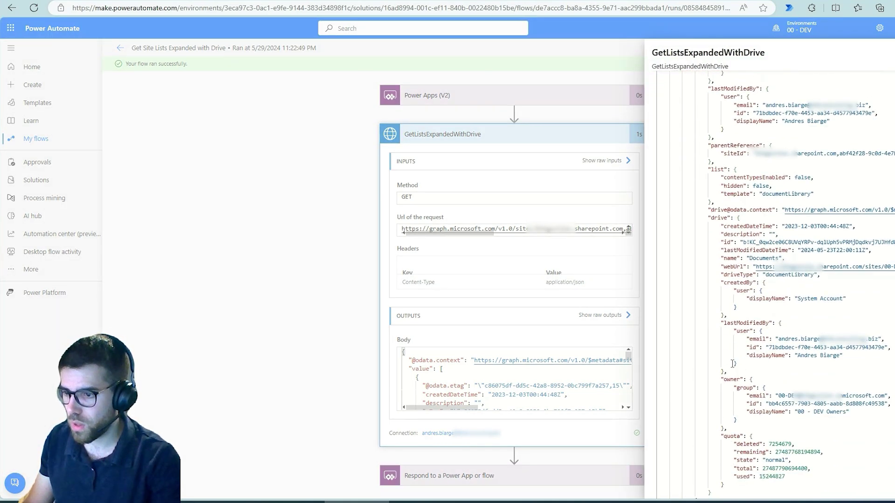
scroll(732, 363, down, 1)
- Highlight the drive's id, documentLibrary driveType and owner group details in the output
drag(691, 183, 894, 461)
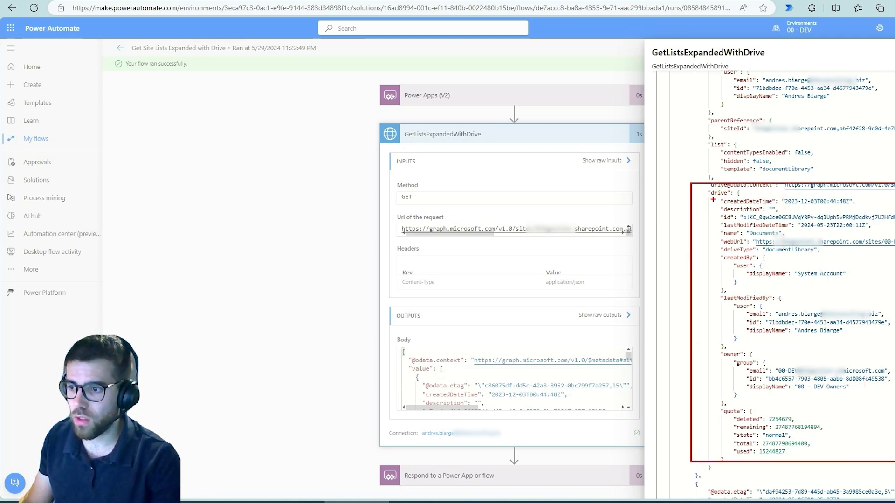
drag(713, 200, 651, 220)
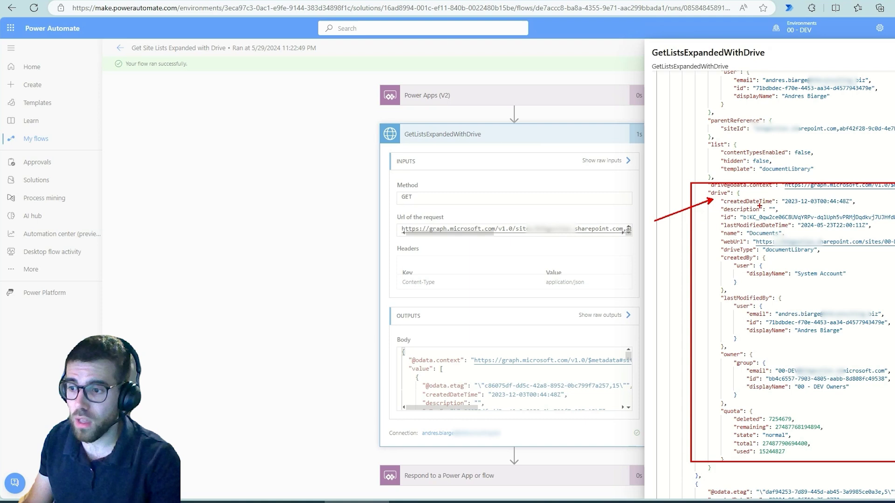
mouse_move(720, 183)
mouse_down()
mouse_move(713, 200)
mouse_move(731, 185)
mouse_up()
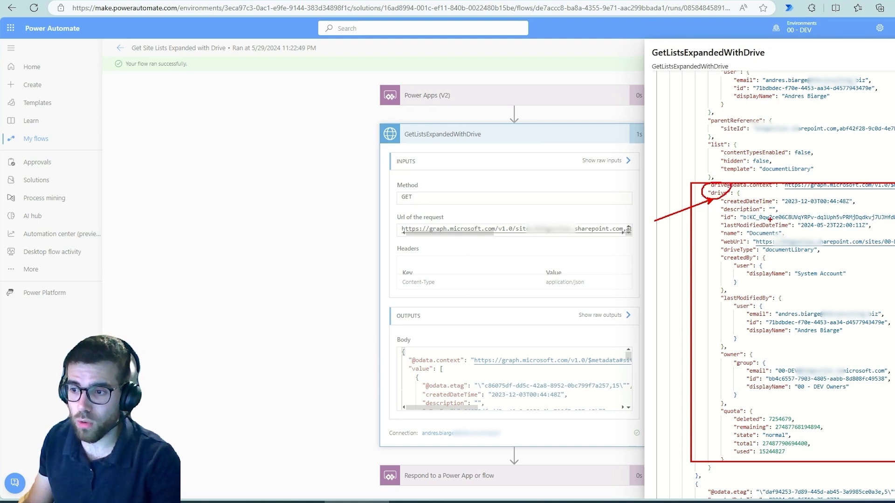
drag(770, 216, 788, 195)
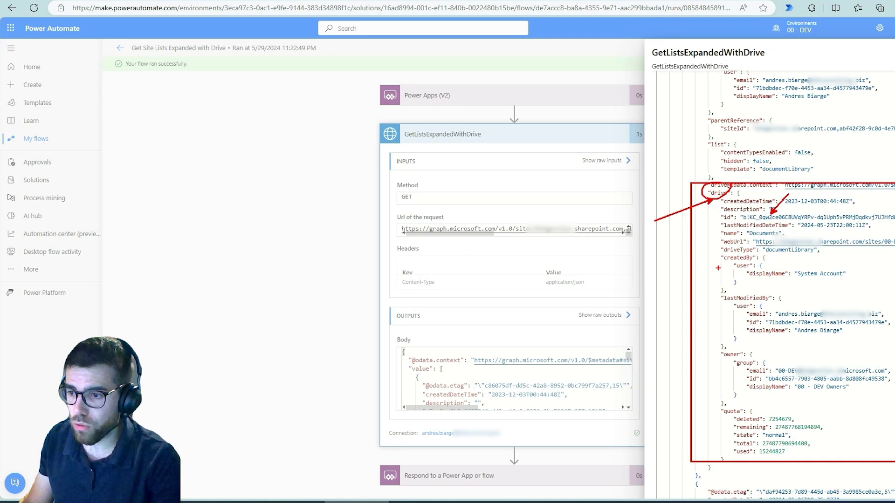
drag(824, 251, 864, 251)
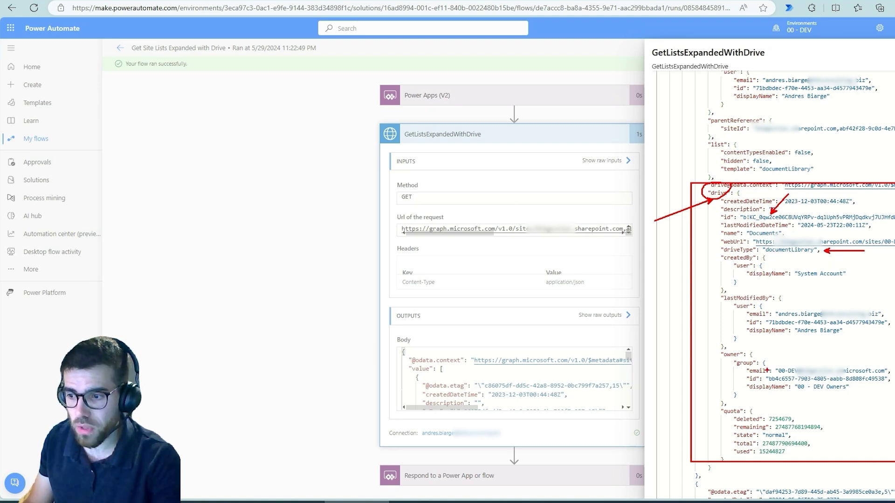
mouse_move(712, 346)
mouse_down()
mouse_move(860, 403)
mouse_move(892, 404)
mouse_up()
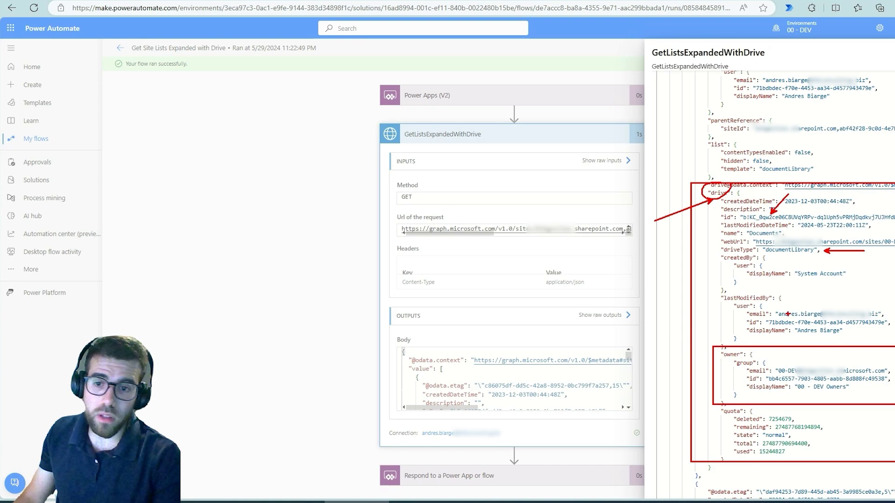
key(Escape)
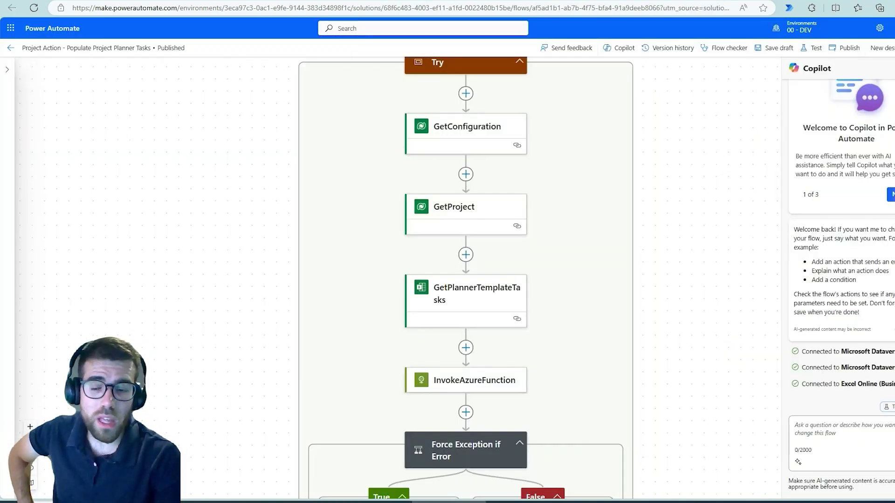
- Review GetPlannerTemplateTasks parameters, then insert a new action between GetProject and it
drag(657, 314, 667, 295)
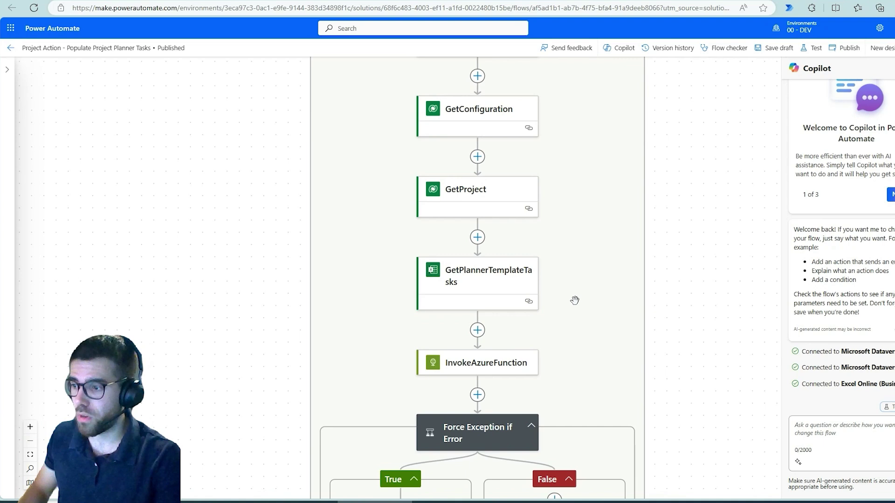
scroll(499, 303, up, 2)
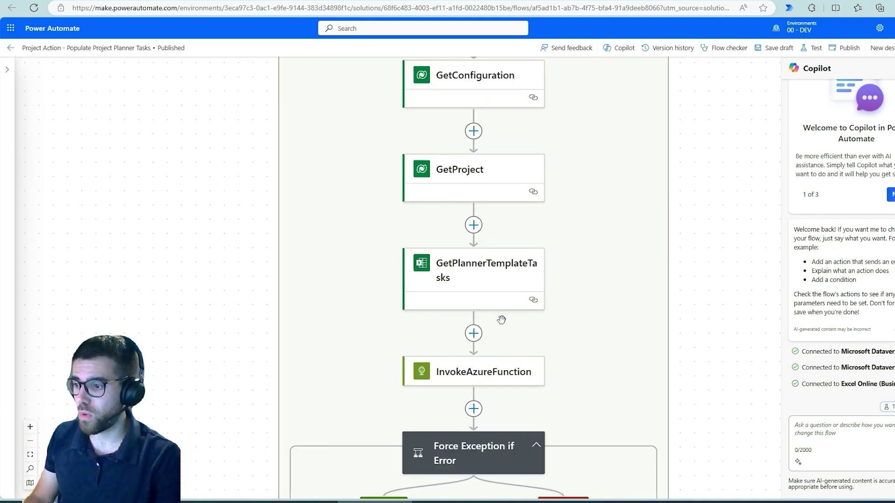
click(468, 267)
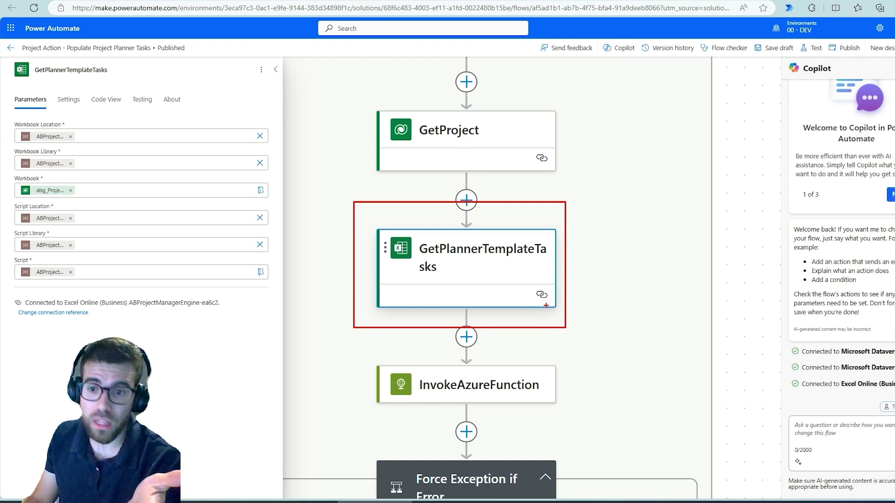
key(Escape)
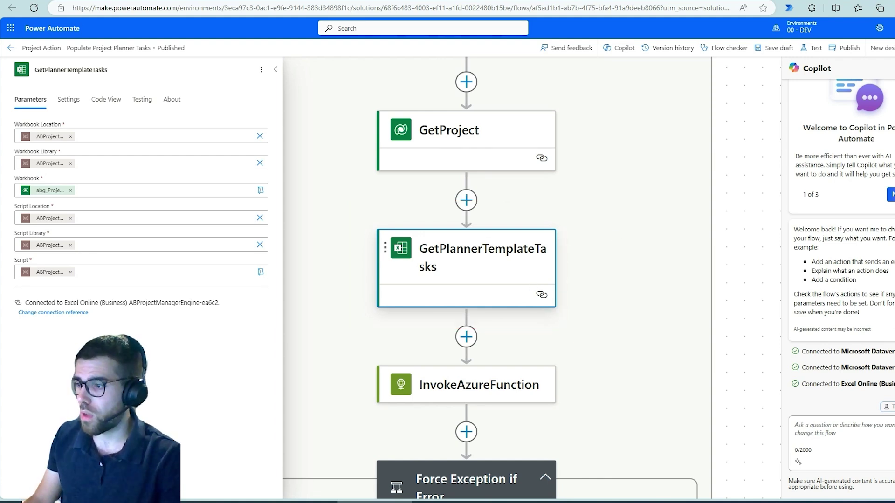
click(466, 200)
click(531, 195)
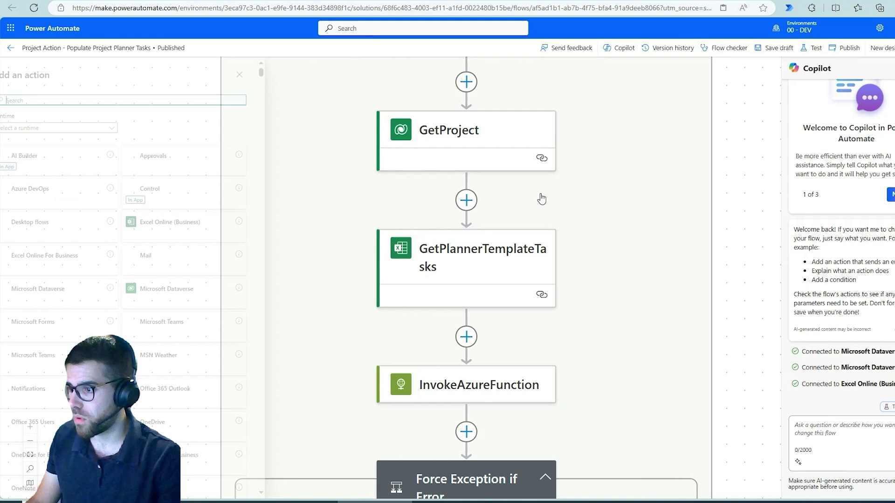
- List Excel Online (Business) actions and find the two Run script actions by searching 'run'
click(189, 237)
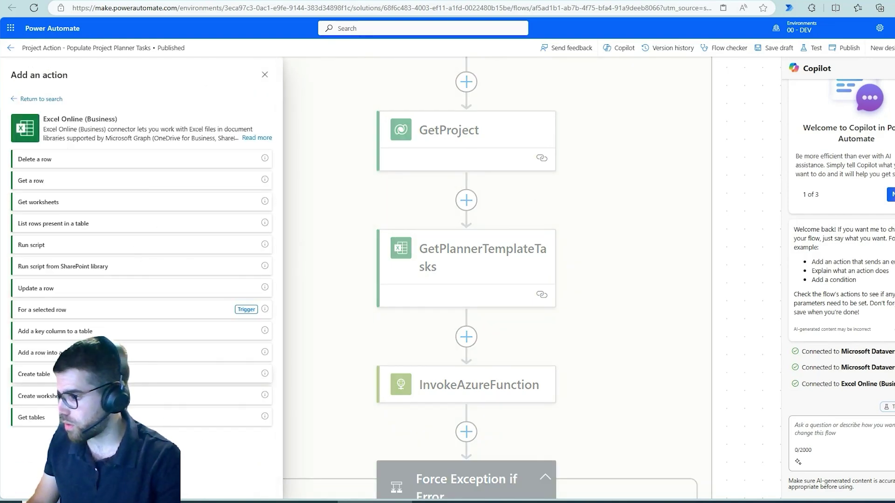
key(ctrl+f)
text(run)
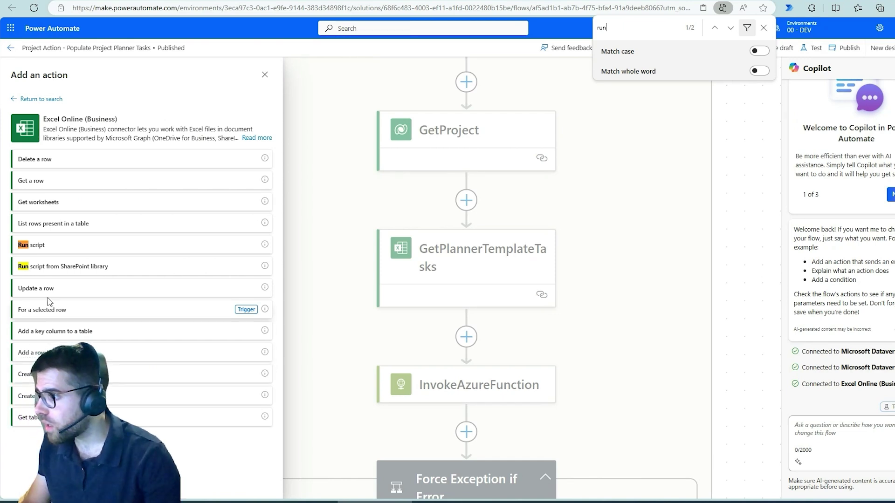
drag(8, 232, 164, 283)
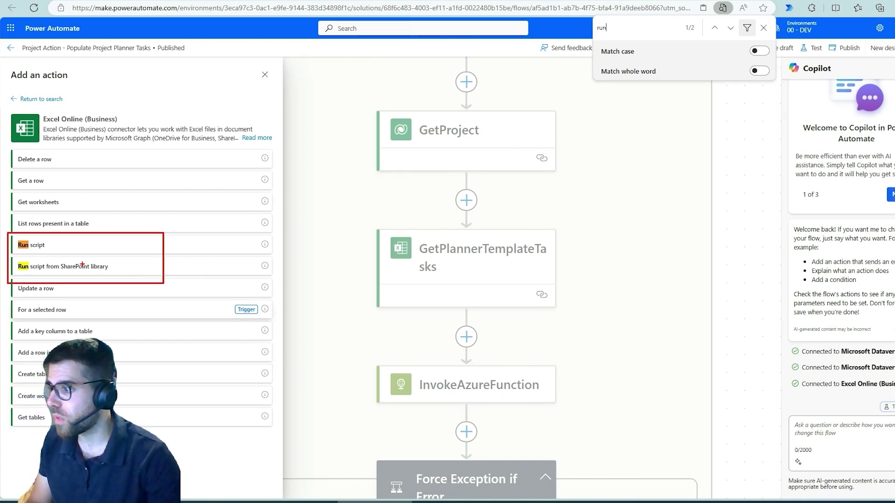
drag(54, 245, 140, 205)
drag(133, 267, 197, 267)
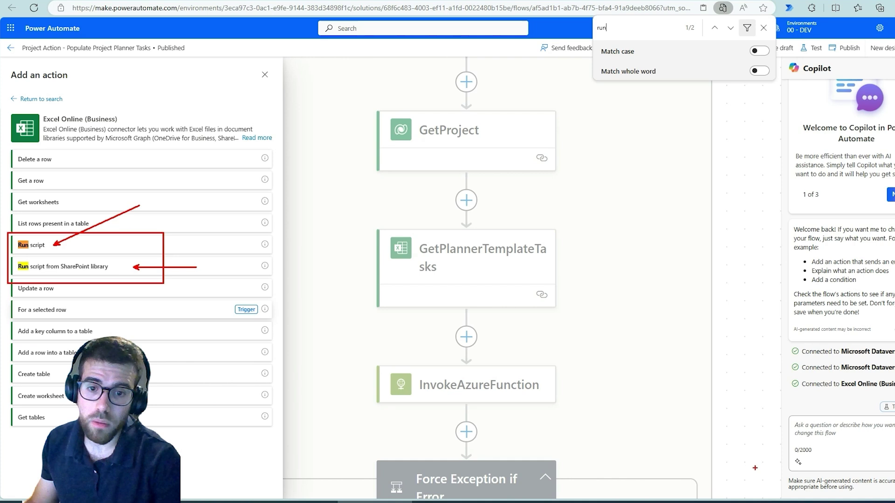
key(Escape)
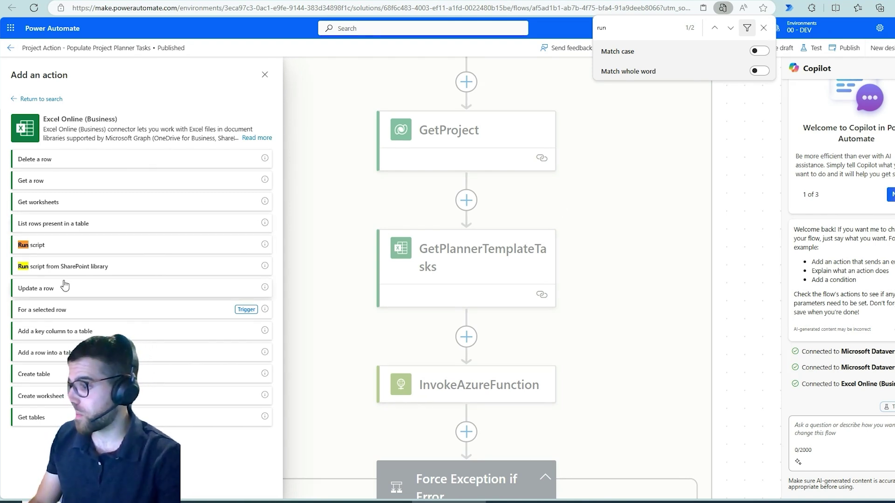
- Move to the 00 - DEV SharePoint Project Manager - Templates library
mouse_move(5, 253)
mouse_down()
mouse_move(129, 276)
mouse_move(159, 243)
mouse_up()
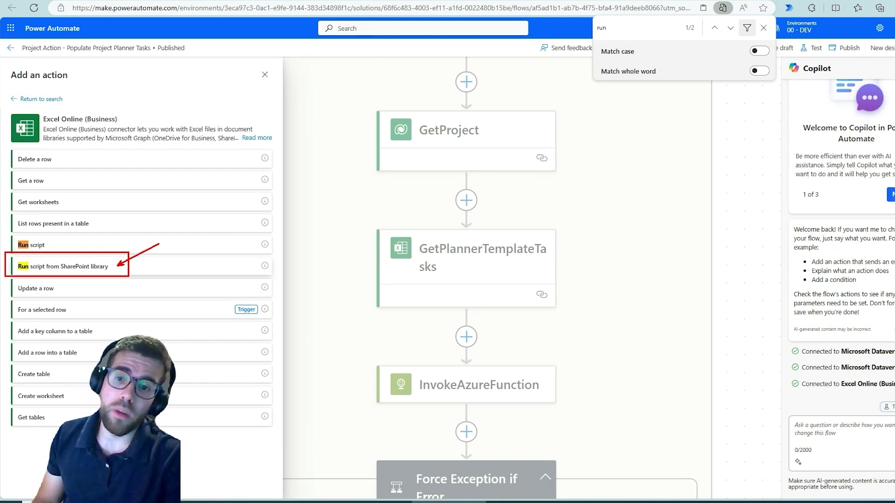
key(Escape)
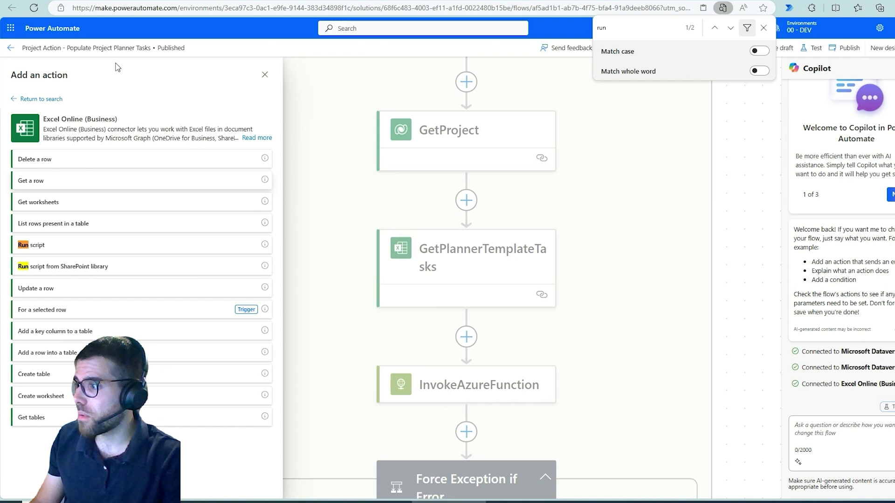
click(137, 1)
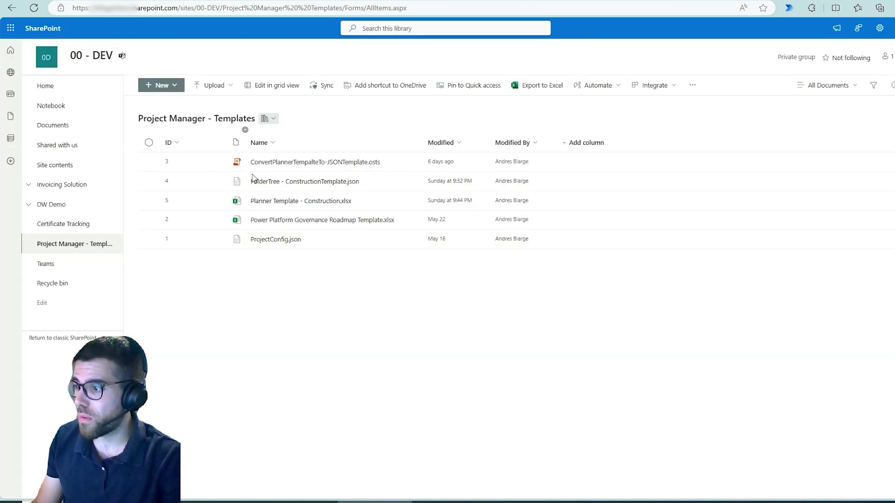
- Preview the ConvertPlannerTempalteTo-JSONTemplate.osts script code in SharePoint, then return to the Power Automate flow
drag(156, 146, 383, 171)
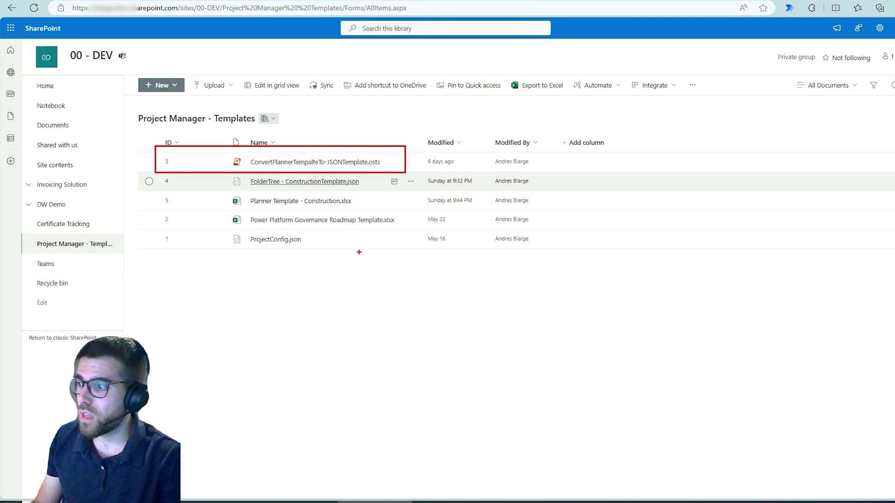
key(Escape)
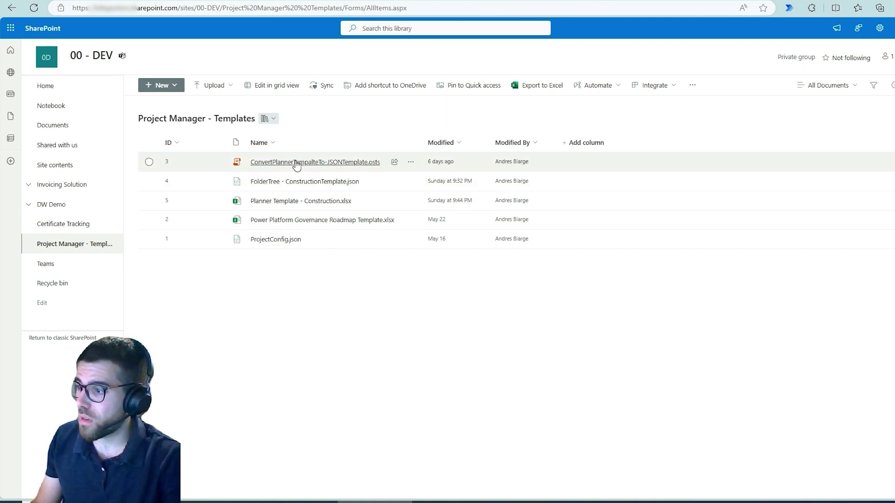
click(296, 163)
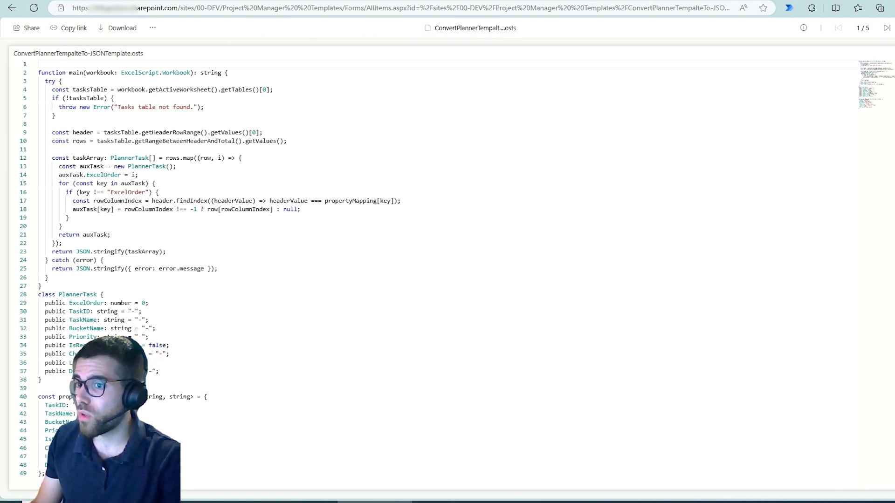
key(Escape)
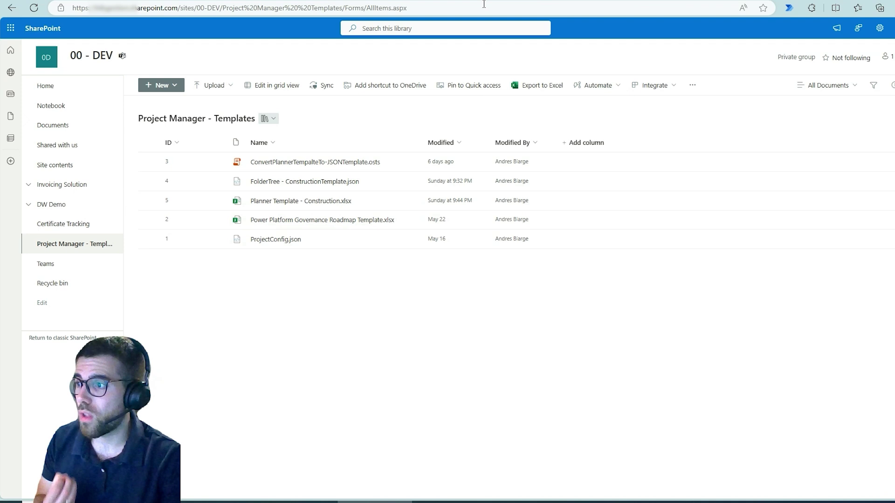
mouse_move(509, 1)
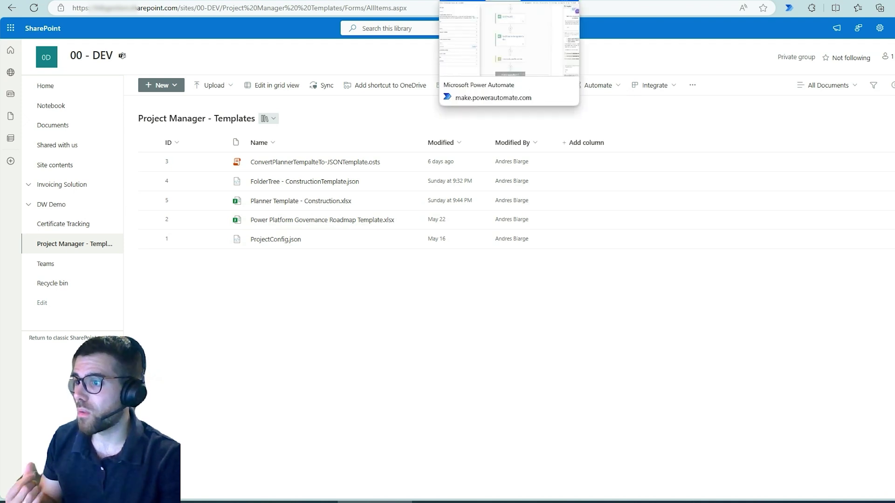
click(509, 1)
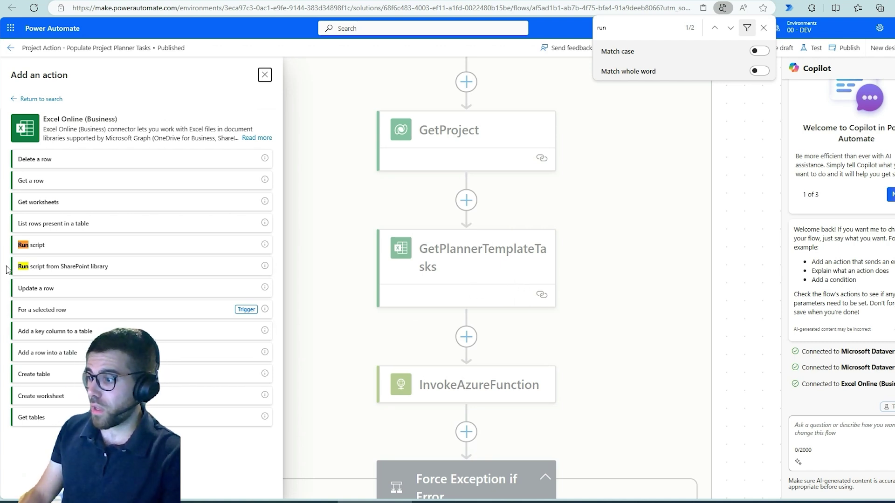
- Dismiss the page find bar and the Add an action picker, leaving the flow canvas
mouse_move(9, 256)
mouse_down()
mouse_move(129, 279)
mouse_move(163, 257)
mouse_up()
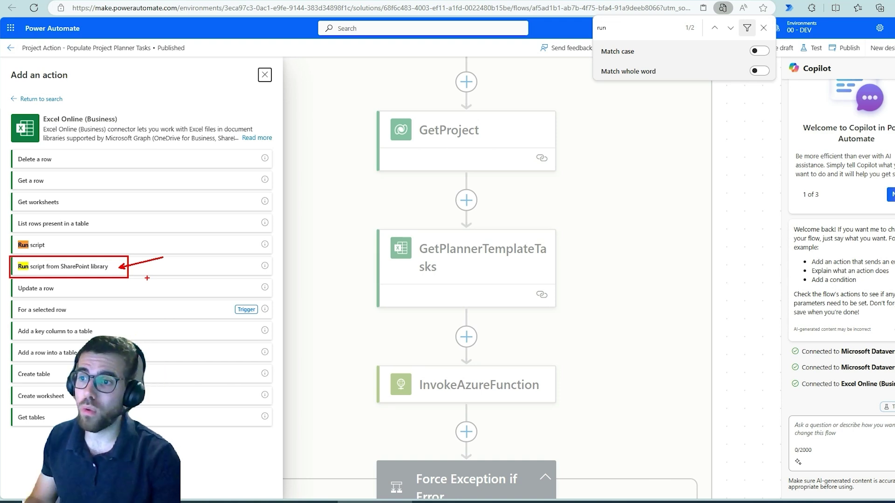
key(Escape)
click(764, 29)
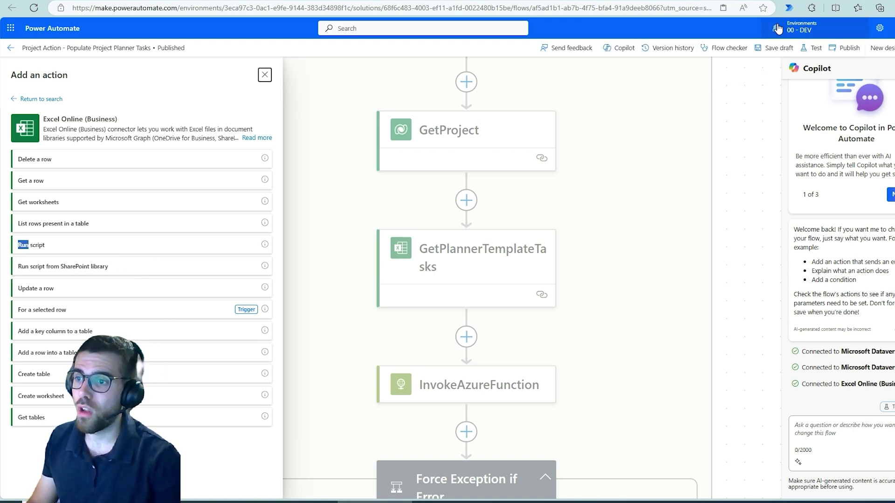
mouse_move(766, 15)
mouse_down()
mouse_move(829, 52)
mouse_move(737, 86)
mouse_up()
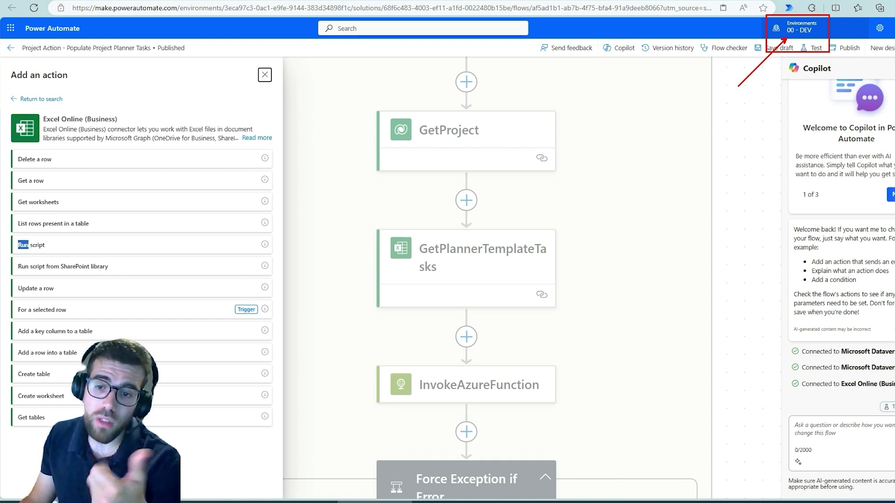
key(Escape)
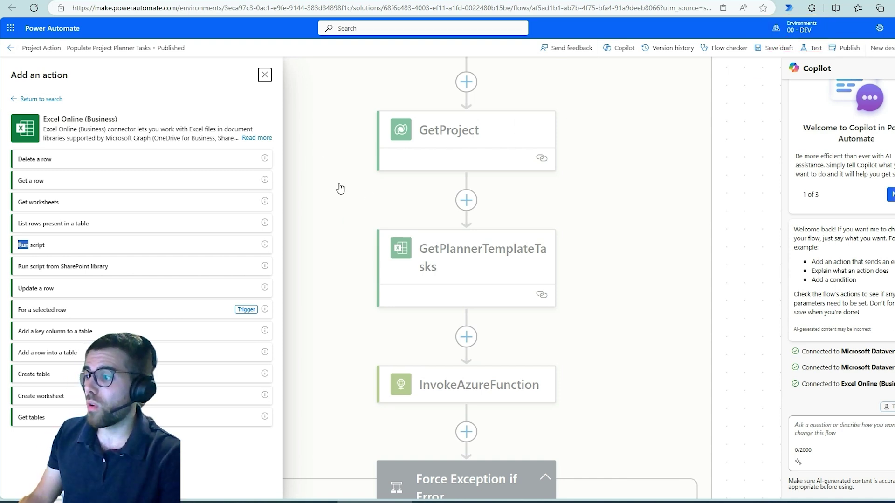
click(343, 247)
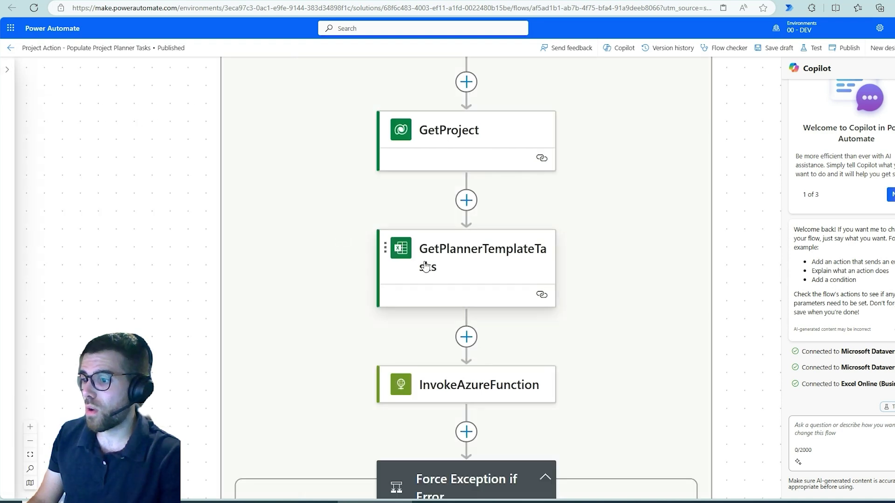
click(429, 258)
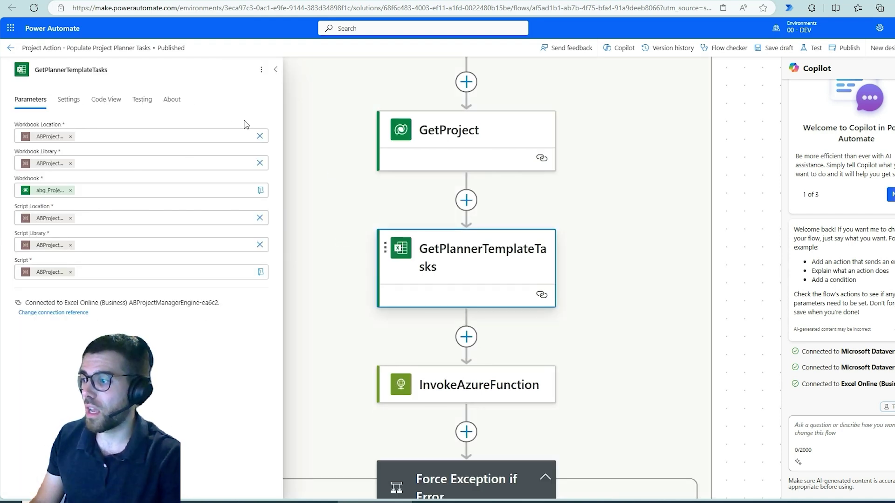
key(ctrl+2)
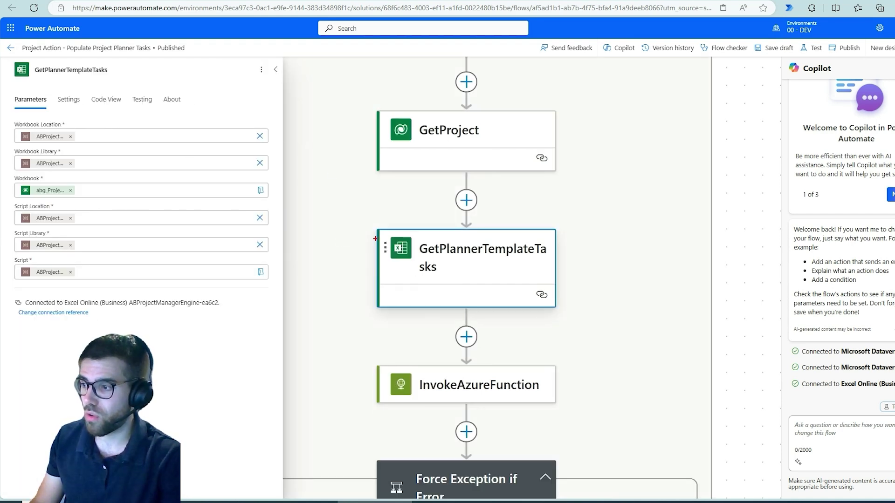
drag(358, 225, 582, 313)
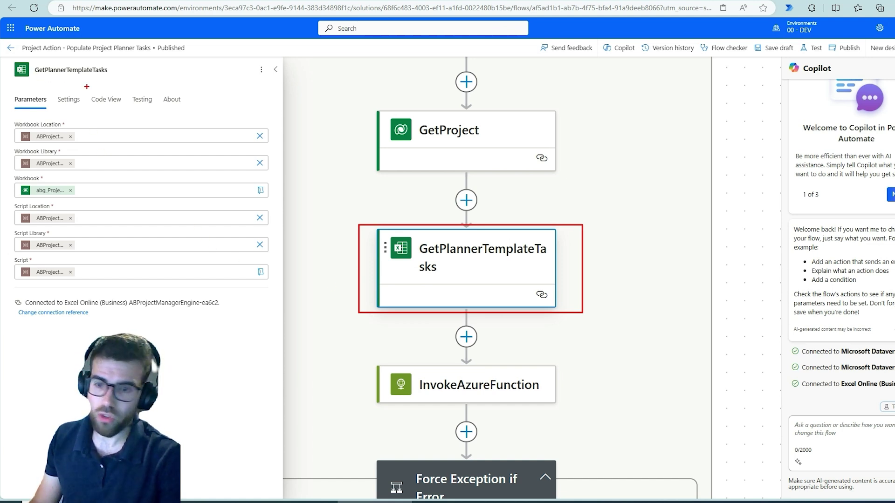
drag(75, 125, 88, 108)
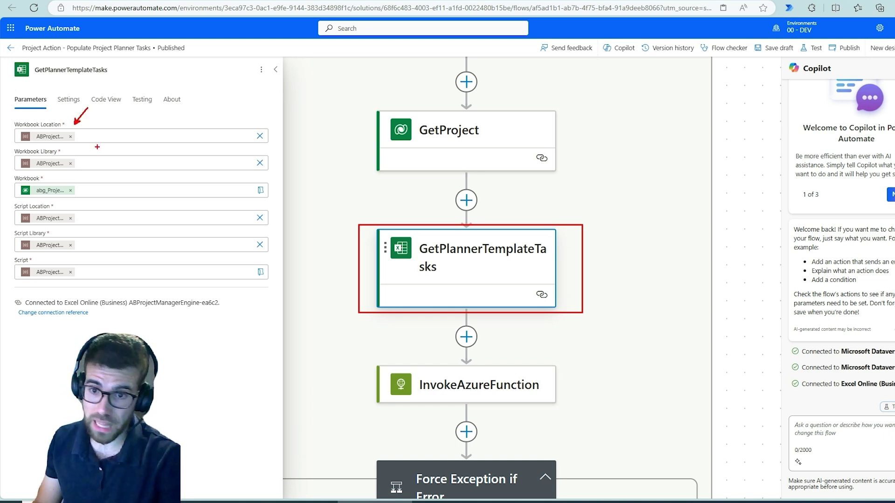
key(Escape)
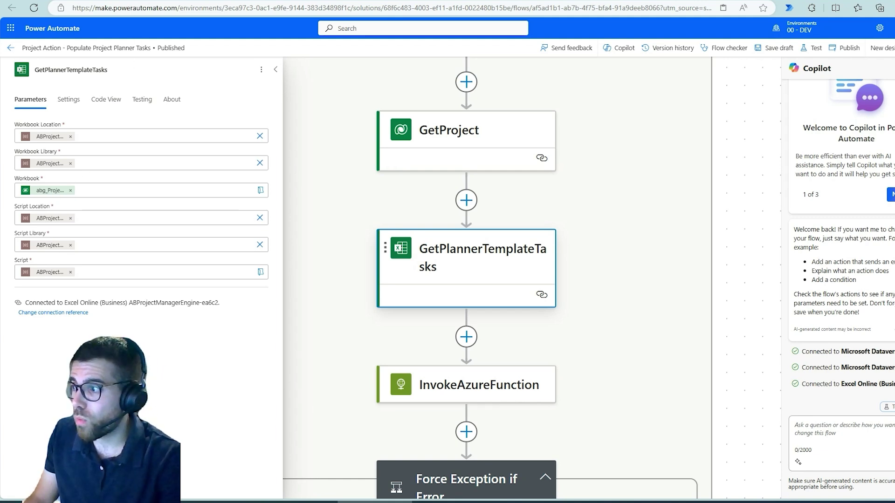
- Show SharePoint's Project Manager - Templates library, highlighting Planner Template - Construction.xlsx
click(138, 2)
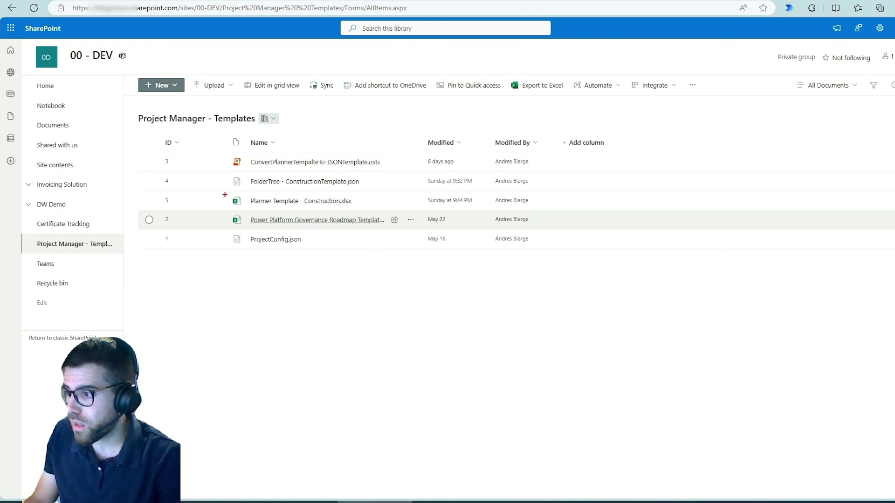
drag(225, 194, 381, 212)
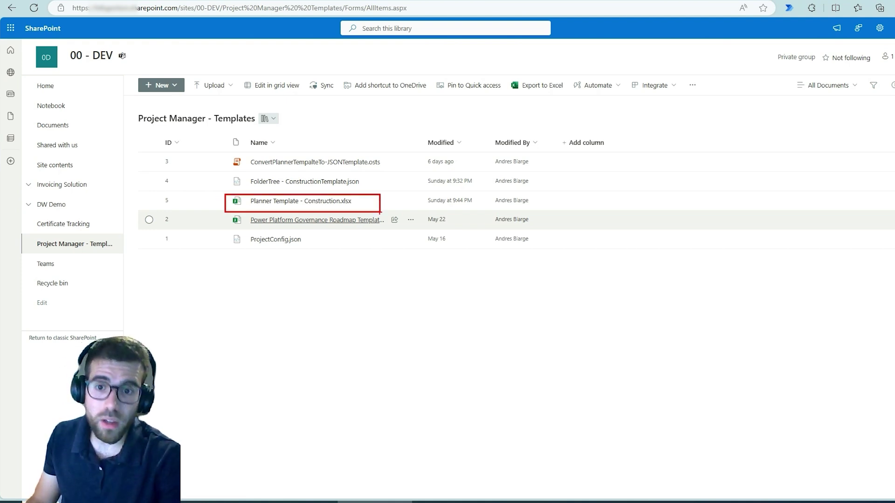
key(Escape)
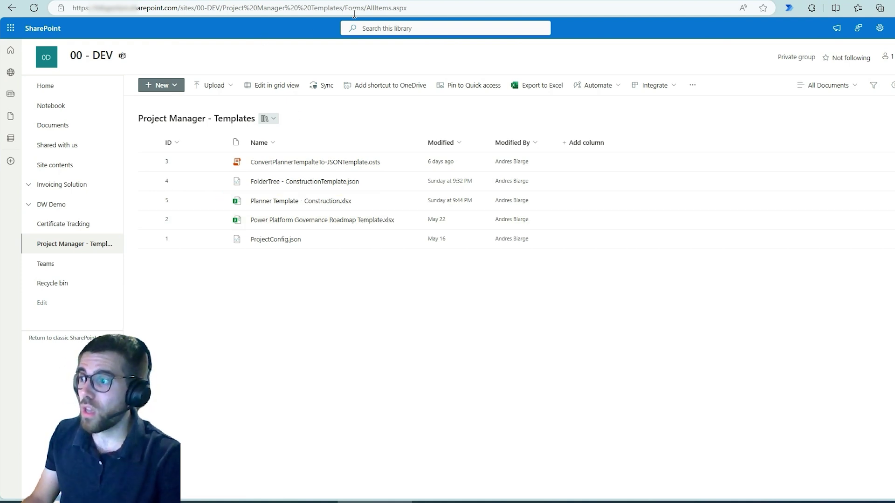
- Highlight GetPlannerTemplateTasks' Script Location, Script Library and Script parameter values in Power Automate
click(463, 3)
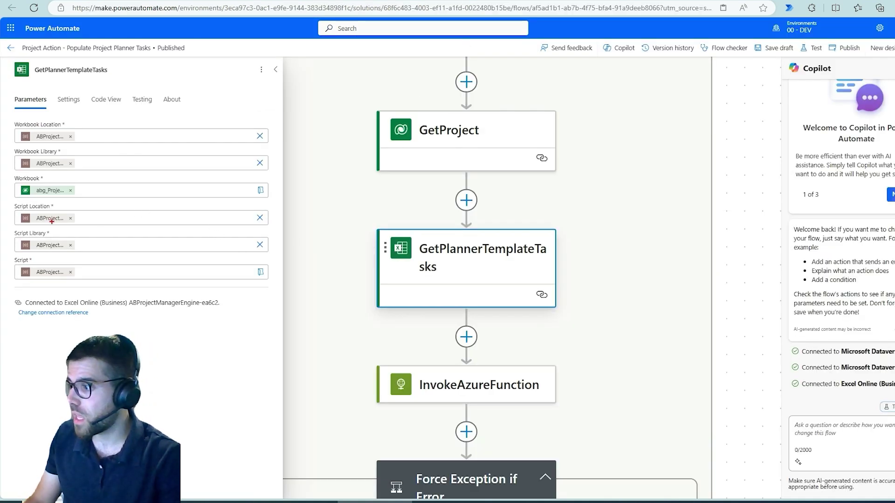
drag(11, 197, 98, 290)
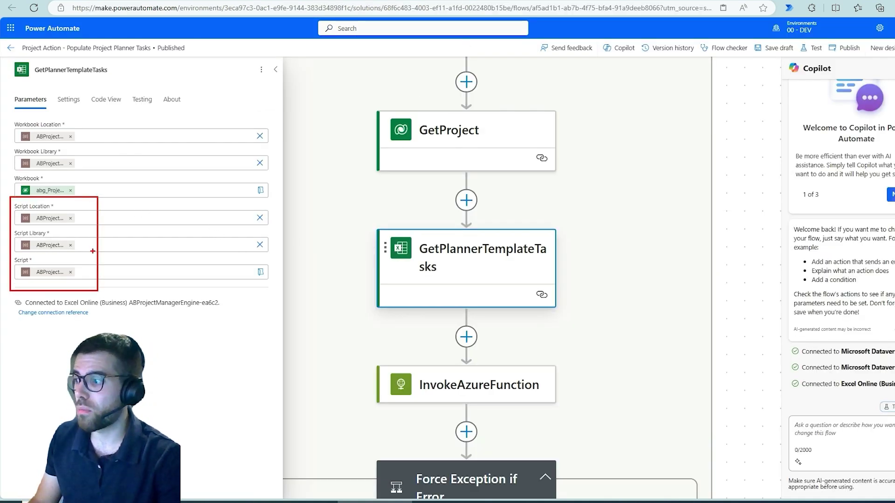
drag(83, 219, 110, 208)
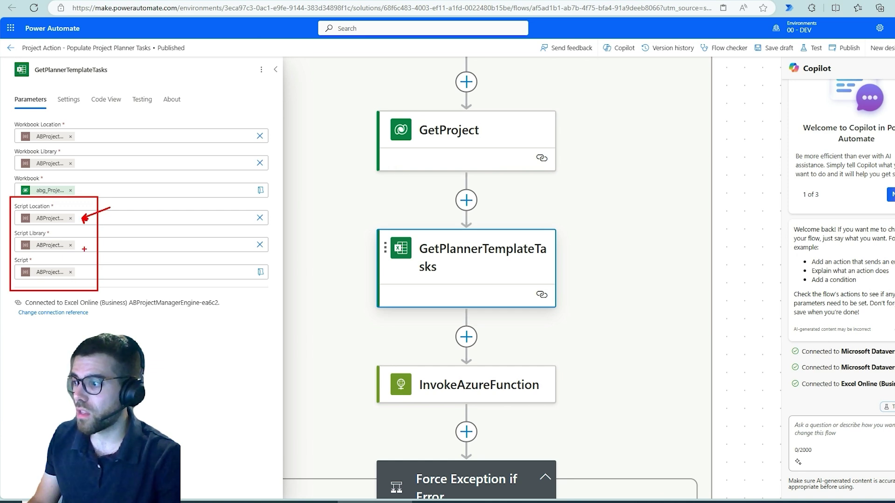
drag(87, 245, 125, 246)
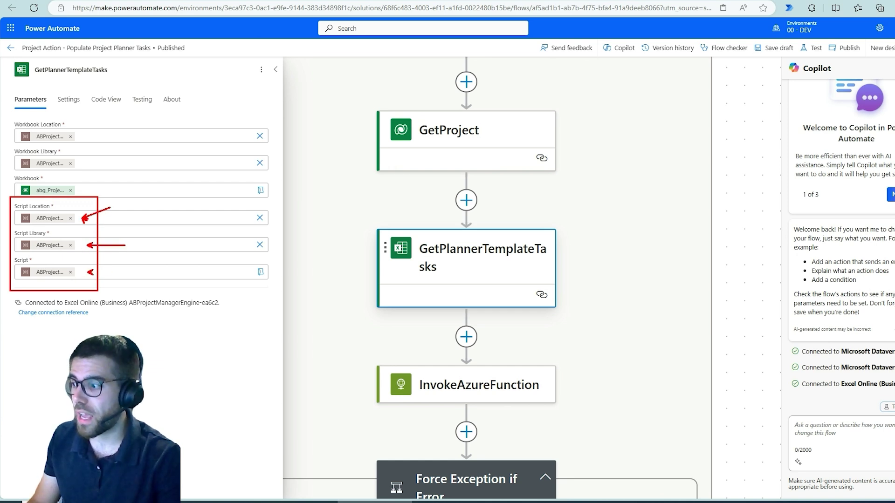
drag(88, 272, 127, 272)
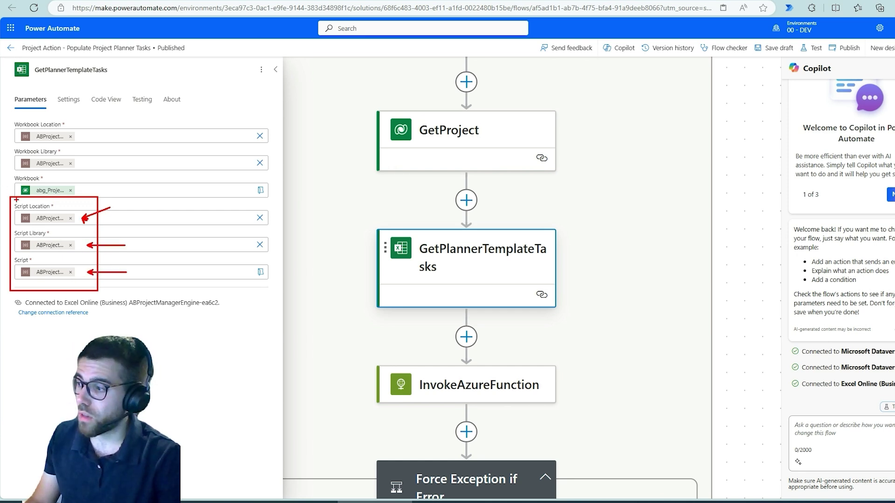
mouse_move(20, 208)
mouse_down()
mouse_move(91, 231)
mouse_move(81, 228)
mouse_up()
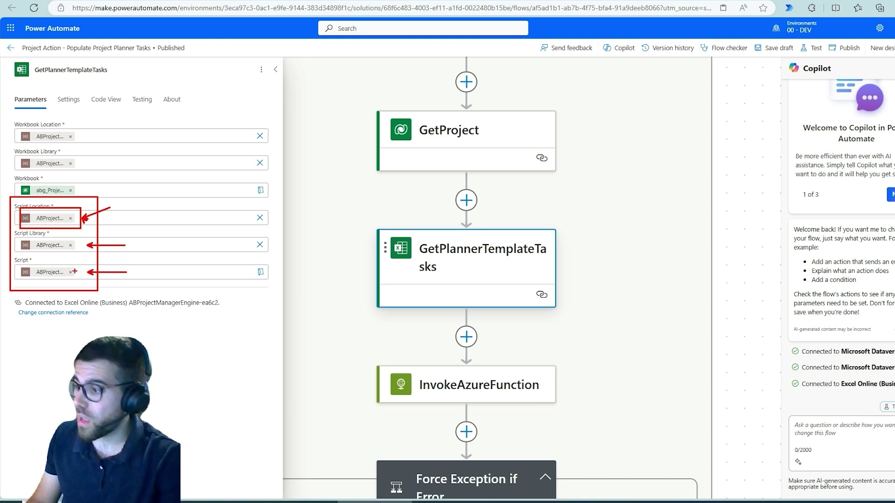
key(Escape)
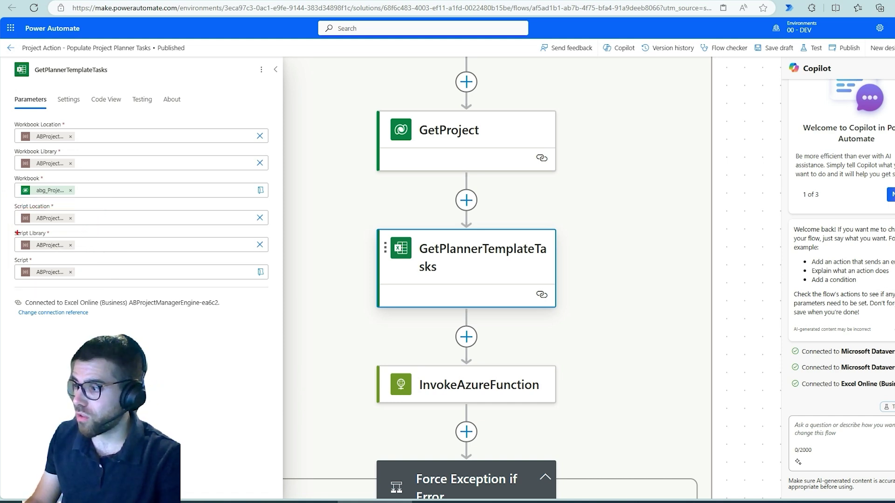
drag(13, 230, 101, 283)
key(Escape)
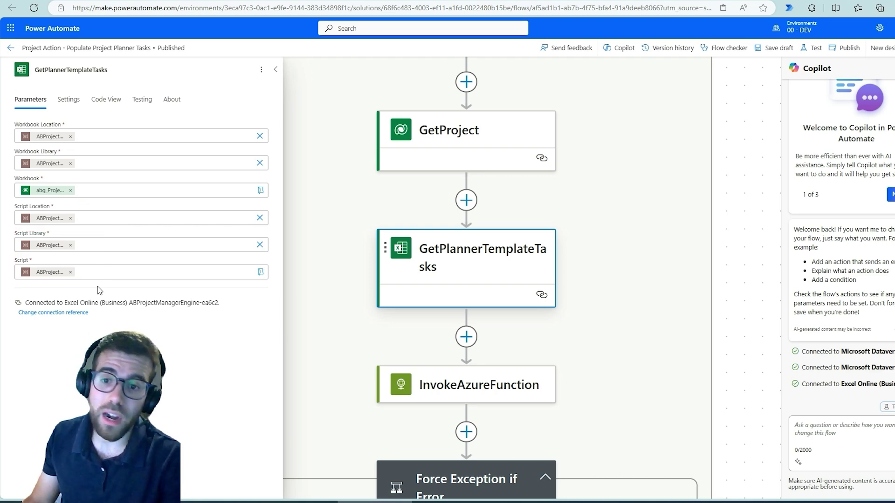
key(alt+Tab)
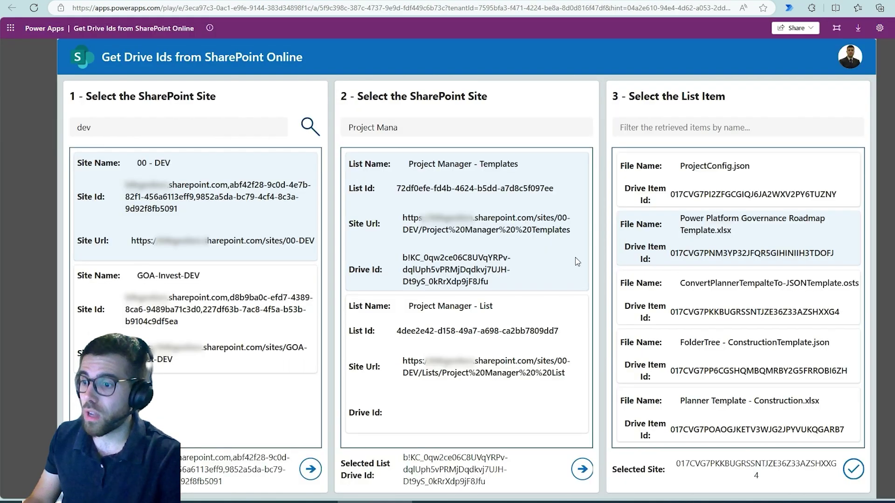
drag(399, 439, 500, 494)
key(Escape)
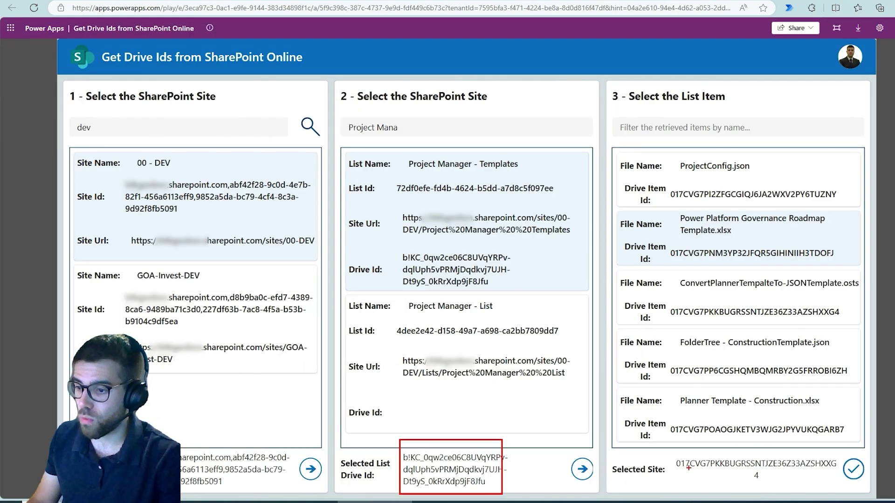
drag(662, 452, 855, 492)
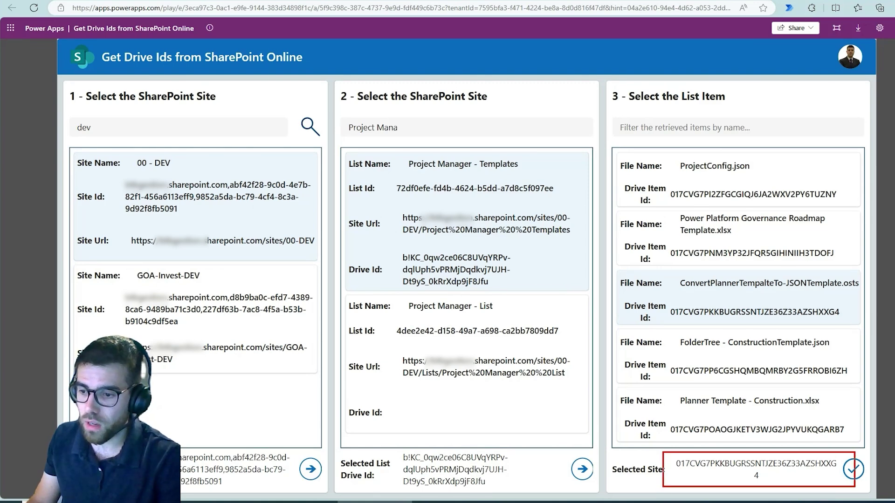
key(Escape)
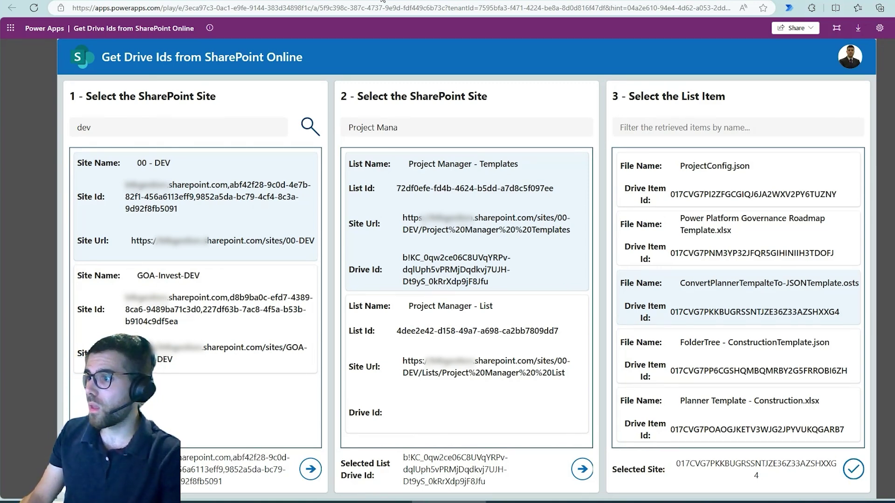
- List the solution's environment variables and inspect the ABProjectManager-SPO-Site value
click(382, 1)
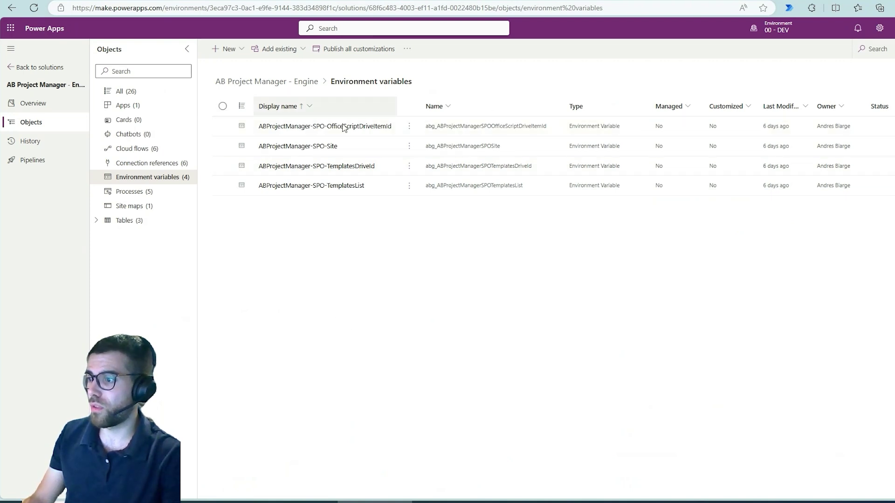
drag(330, 68, 428, 99)
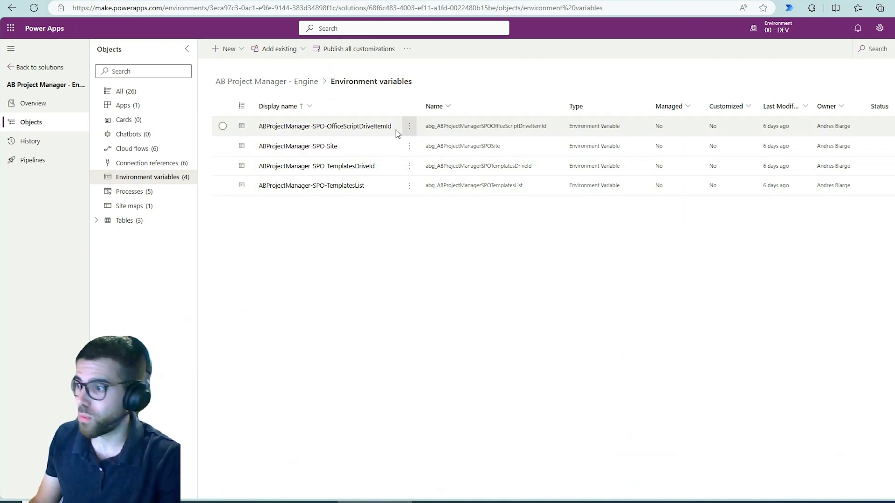
click(322, 147)
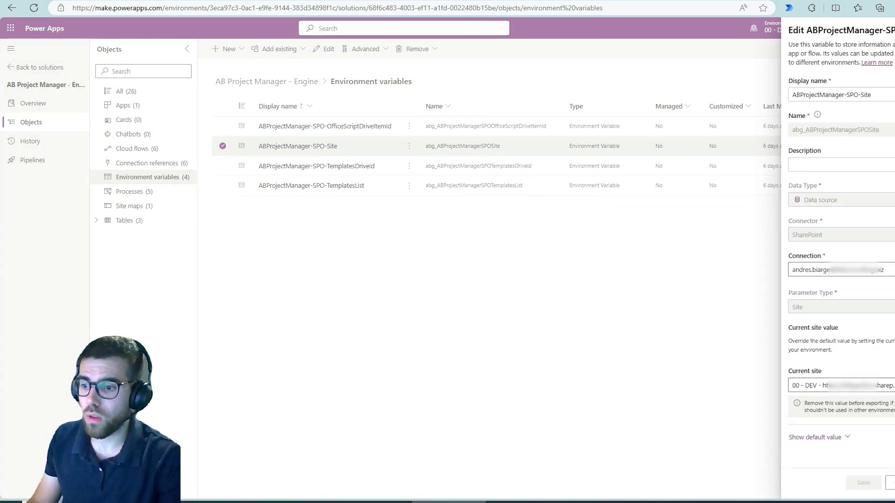
mouse_move(779, 356)
mouse_down()
mouse_move(816, 382)
mouse_move(894, 409)
mouse_up()
key(Escape)
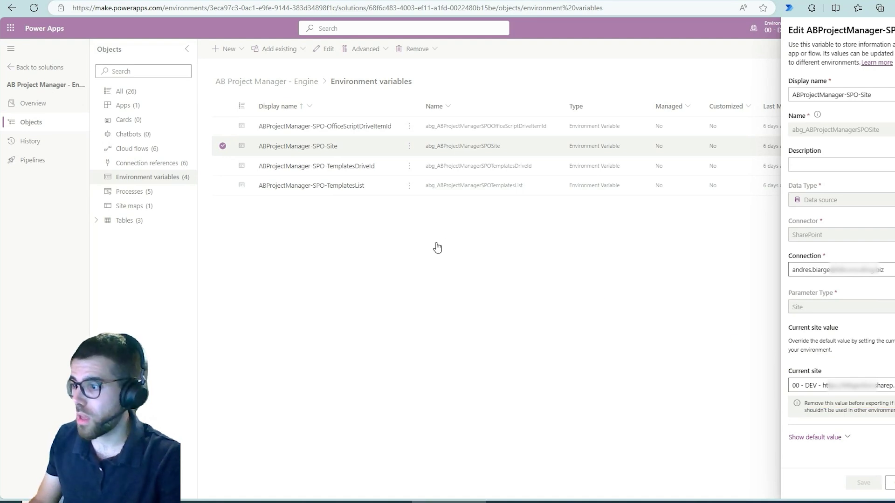
click(401, 175)
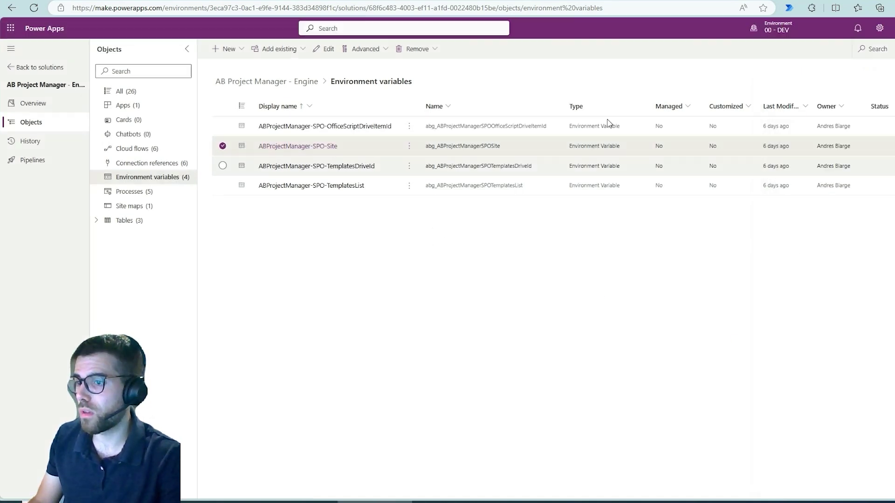
- Inspect the ABProjectManager-SPO-TemplatesDriveId variable's drive ID value without changes
click(354, 166)
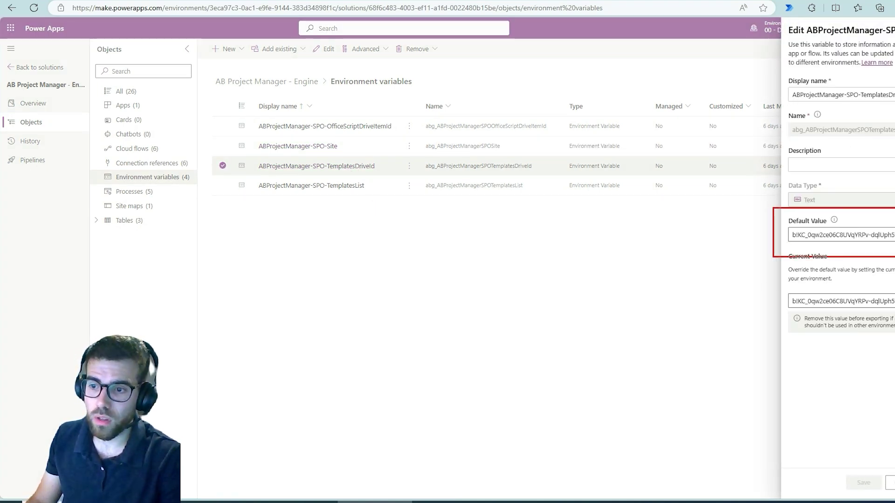
drag(892, 294, 766, 334)
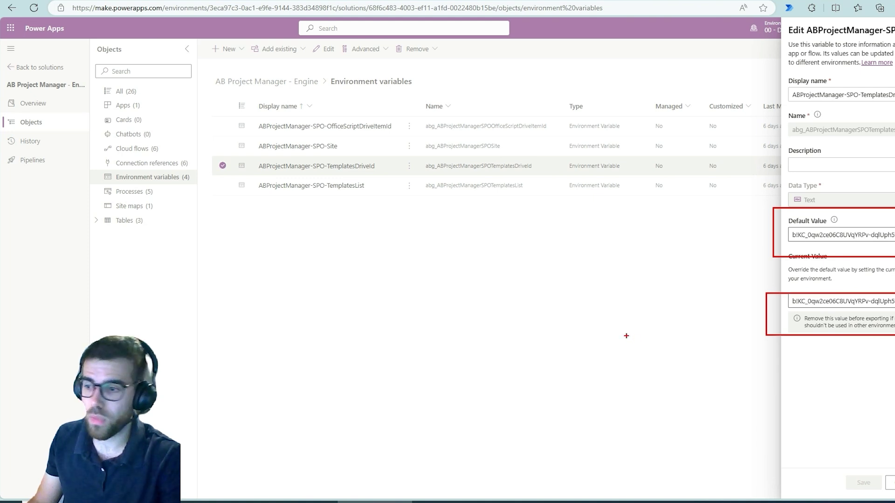
key(Escape)
click(643, 352)
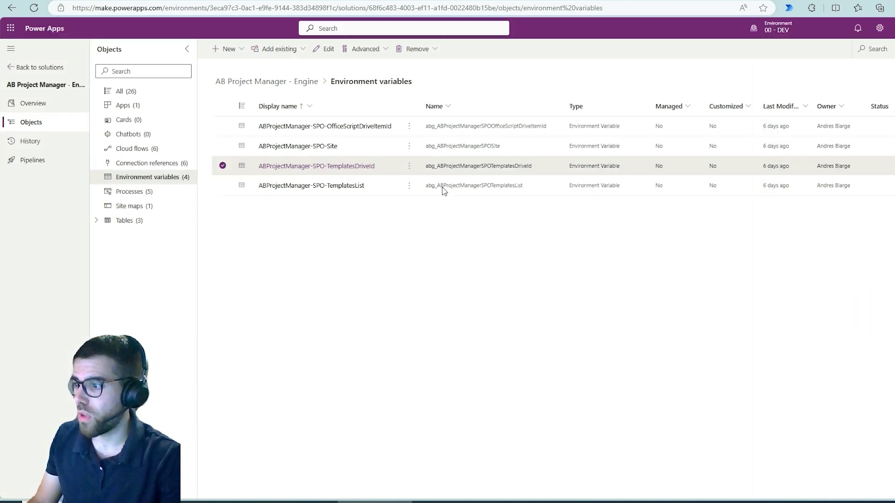
- Inspect the ABProjectManager-SPO-OfficeScriptDriveItemId variable's value without changes
click(358, 132)
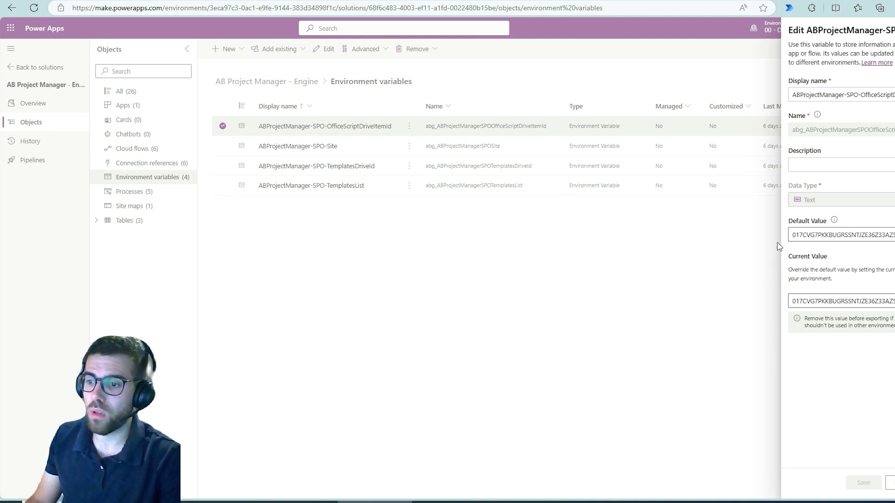
mouse_move(894, 213)
mouse_down()
mouse_move(772, 302)
mouse_move(772, 343)
mouse_up()
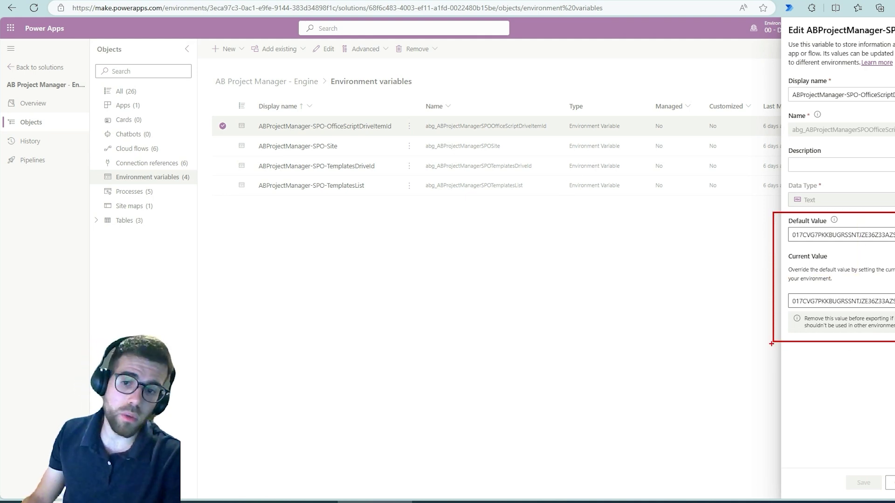
key(Escape)
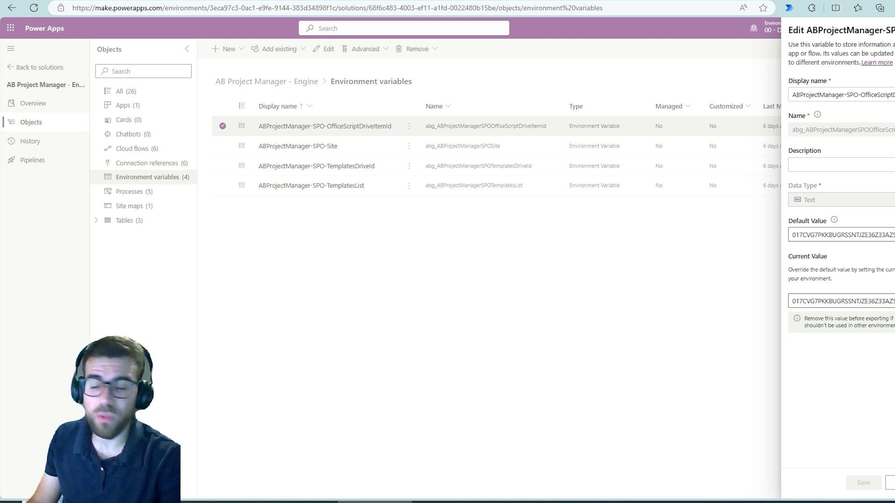
click(593, 235)
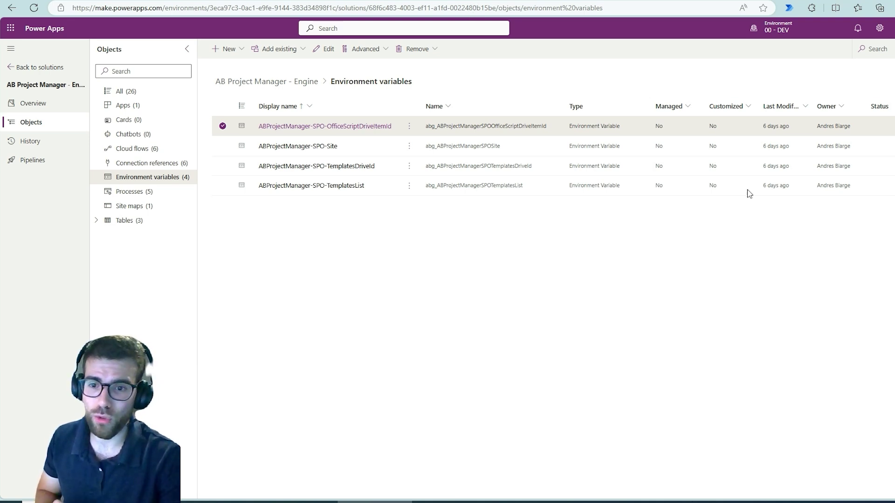
- Skim the GitHub README, then open the solution folder with the GetDriveIdsfromSharePointOnline_1_0_0_3 zips
key(ctrl+Tab)
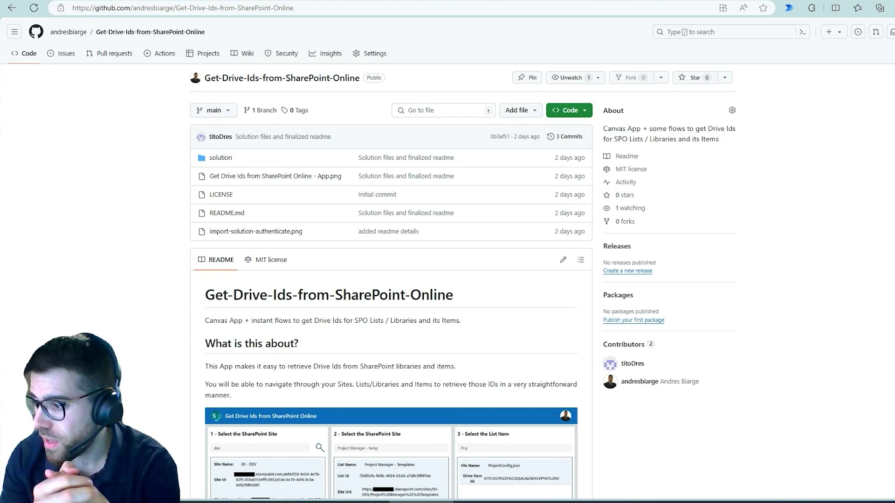
scroll(427, 291, down, 1)
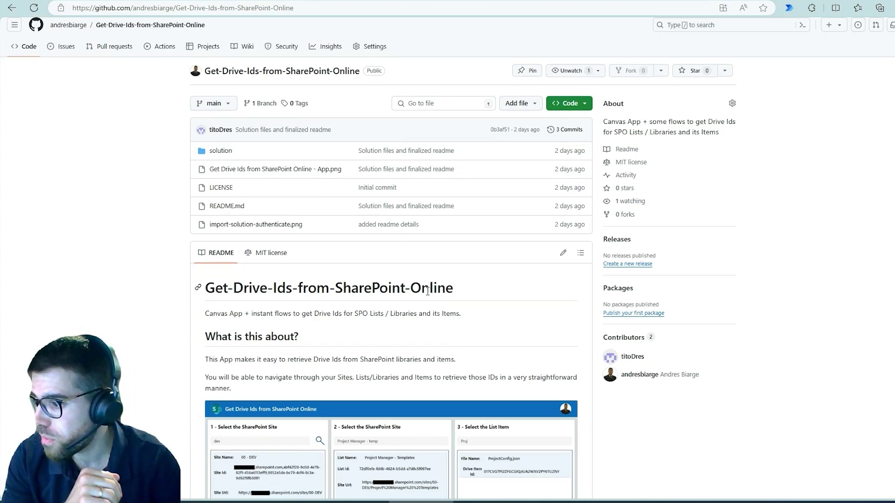
scroll(427, 291, down, 4)
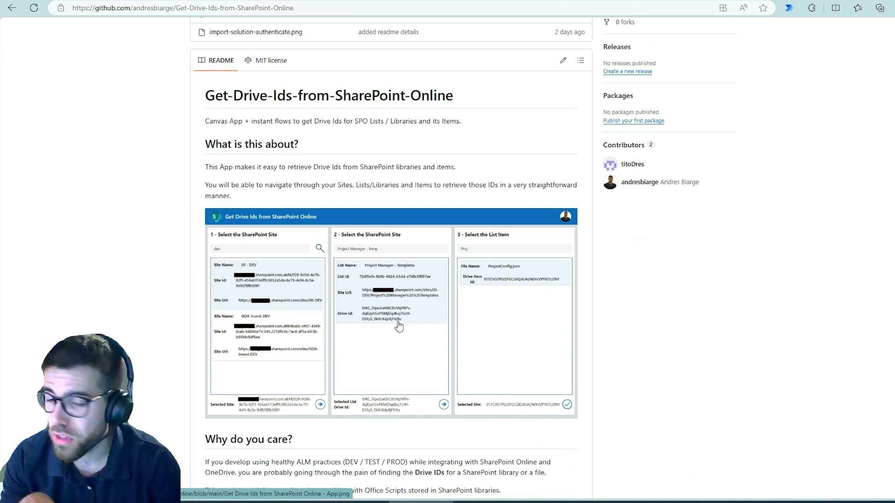
scroll(411, 338, up, 4)
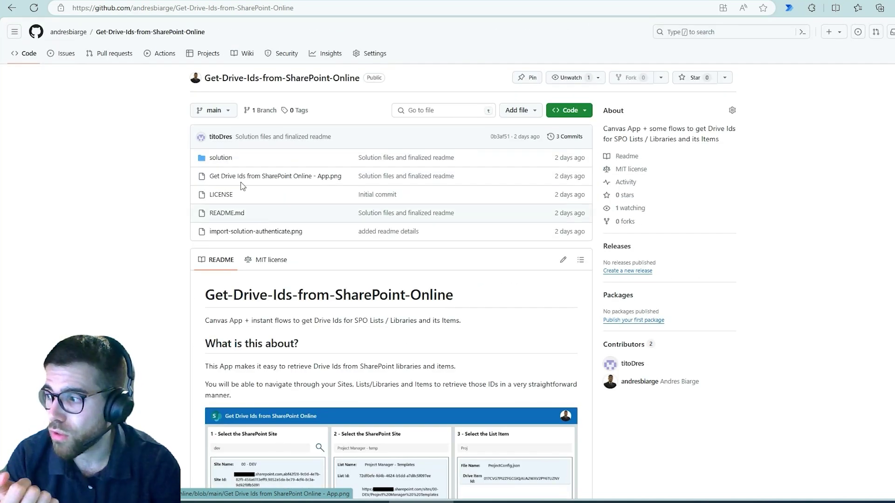
click(221, 158)
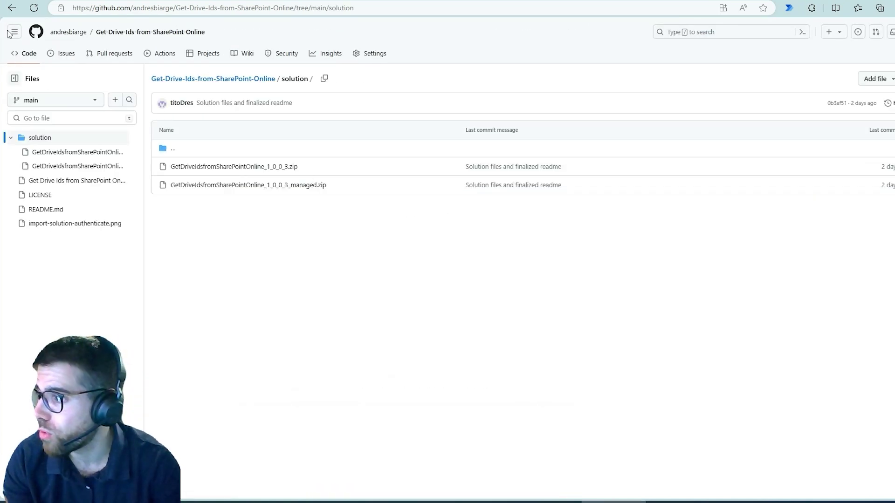
- Return to the repository's main page and scroll to the README describing the Canvas App
click(11, 8)
scroll(209, 331, down, 2)
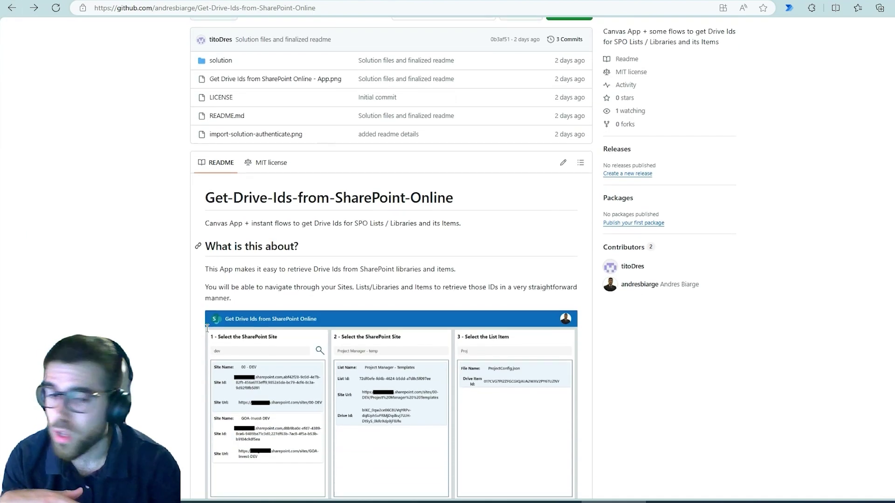